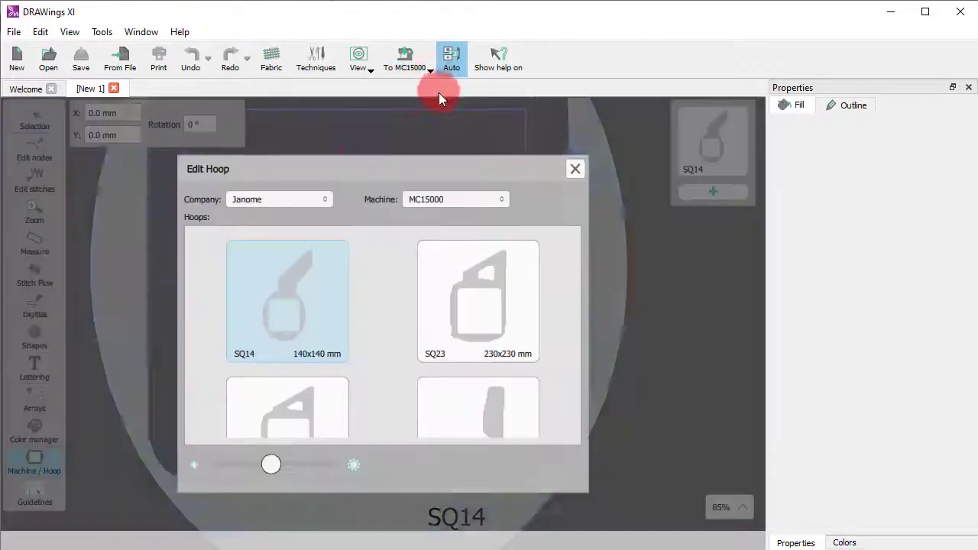
- Set the embroidery machine to Janome MC550E and choose the RE28b 200x280 mm hoop
{"action": "left_click", "coordinate": [447, 200]}
{"action": "scroll", "coordinate": [433, 365], "scroll_direction": "down", "scroll_amount": 1}
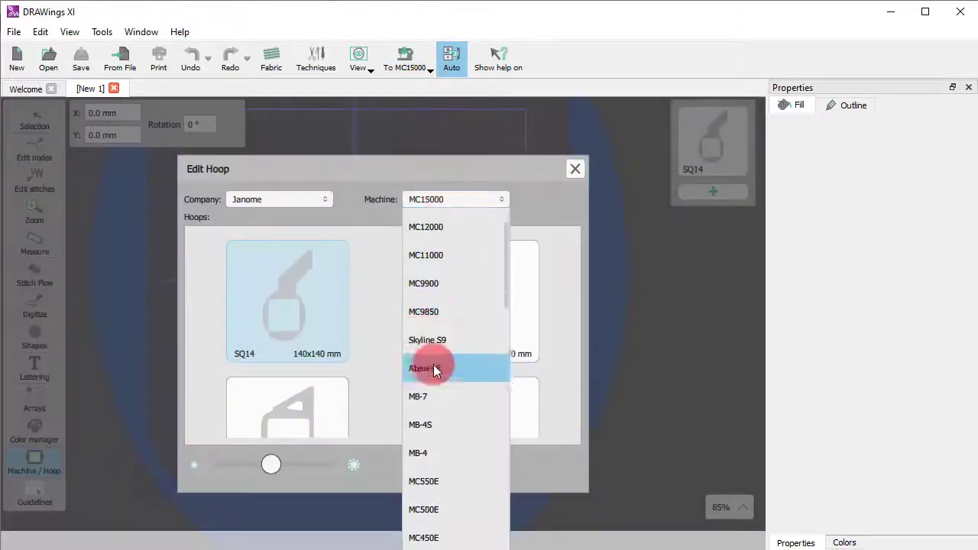
{"action": "left_click", "coordinate": [447, 483]}
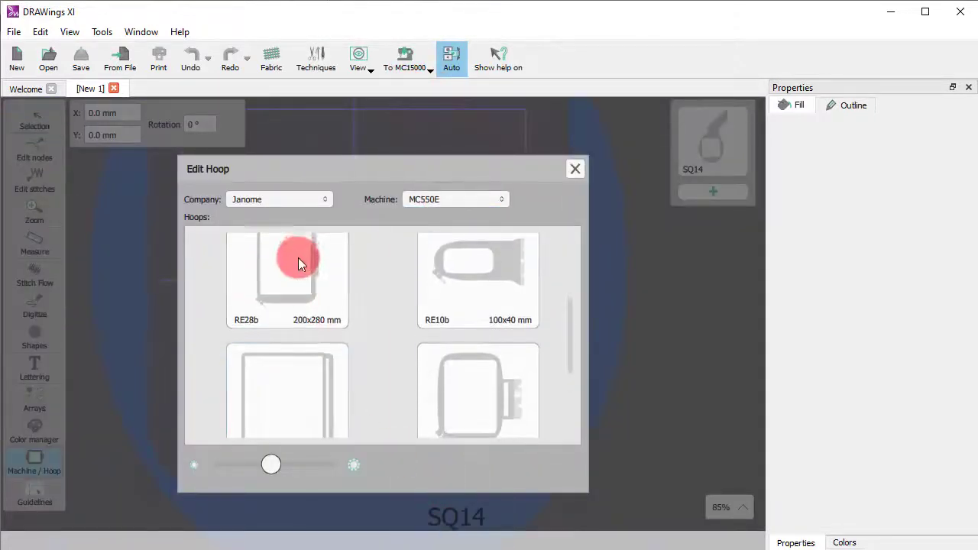
{"action": "left_click", "coordinate": [298, 262]}
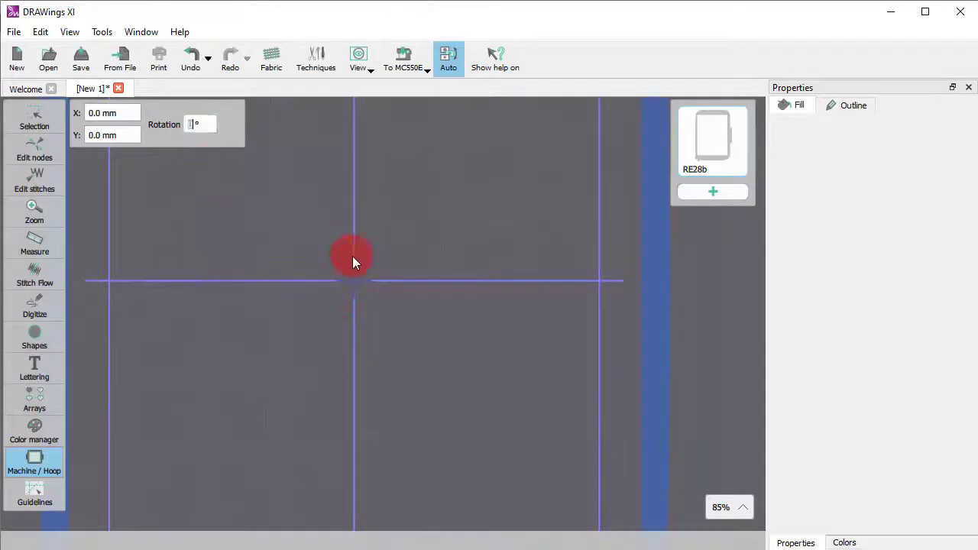
- Rotate the hoop by 90 degrees and return to object selection
{"action": "type", "text": "90"}
{"action": "key", "text": "Return"}
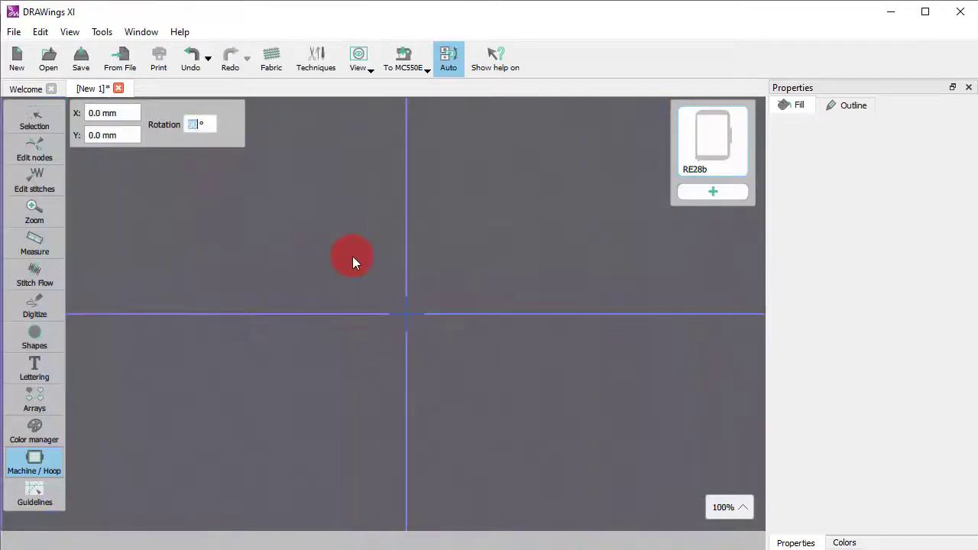
{"action": "scroll", "coordinate": [370, 412], "scroll_direction": "down", "scroll_amount": 3}
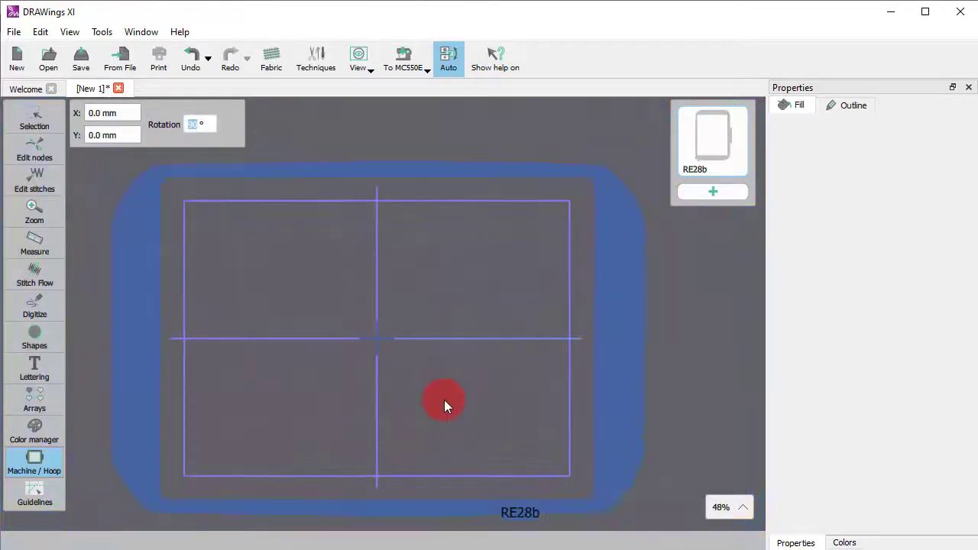
{"action": "left_click", "coordinate": [23, 123]}
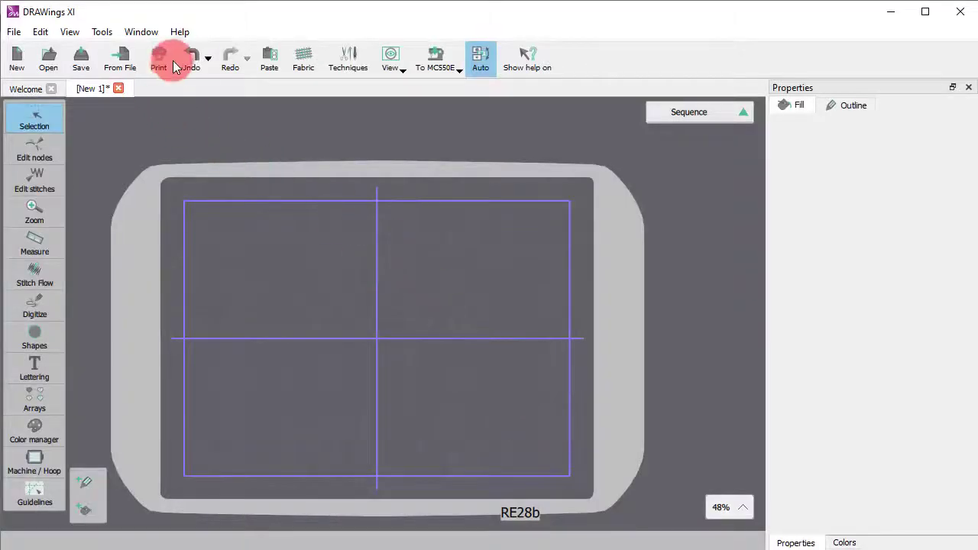
- Load the image Mask shape1.png into the design as a backdrop
{"action": "left_click", "coordinate": [120, 55]}
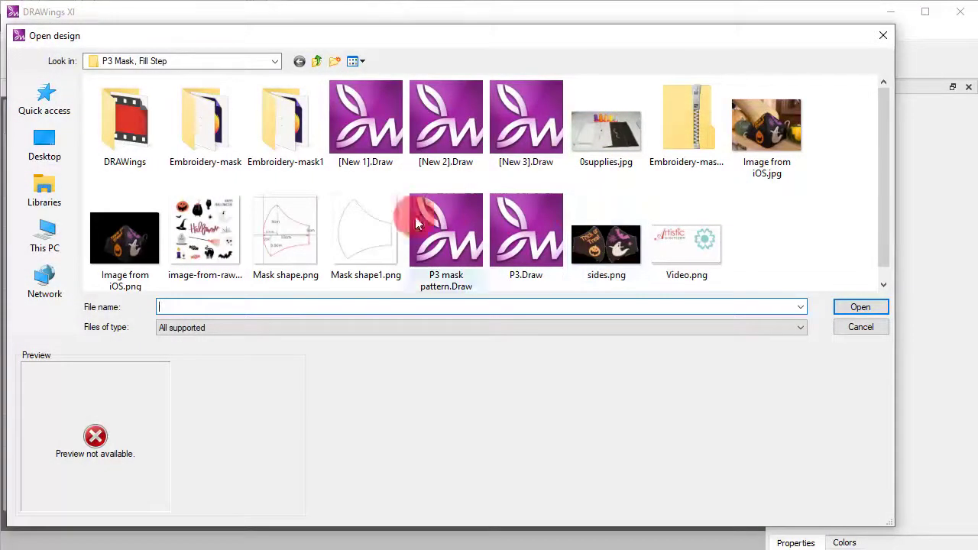
{"action": "left_click", "coordinate": [383, 227]}
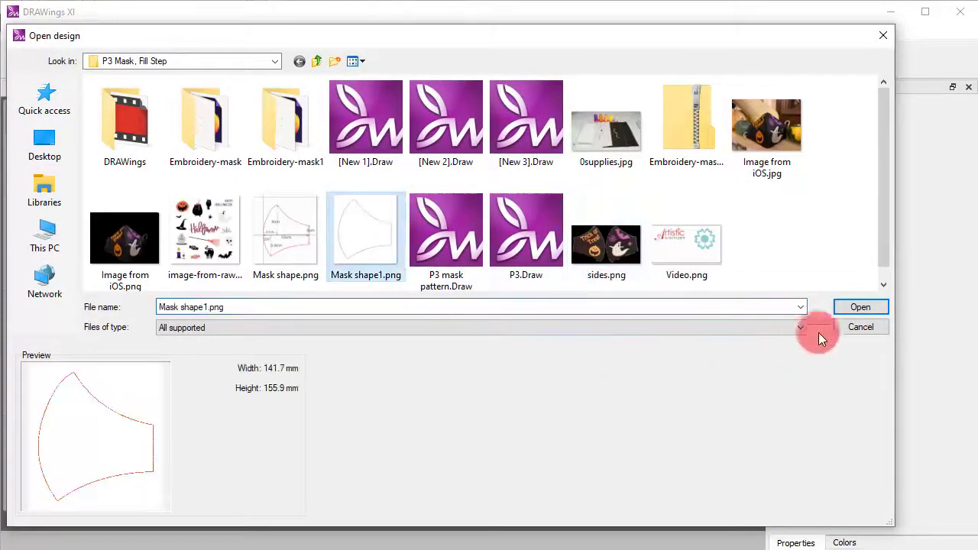
{"action": "left_click", "coordinate": [859, 307]}
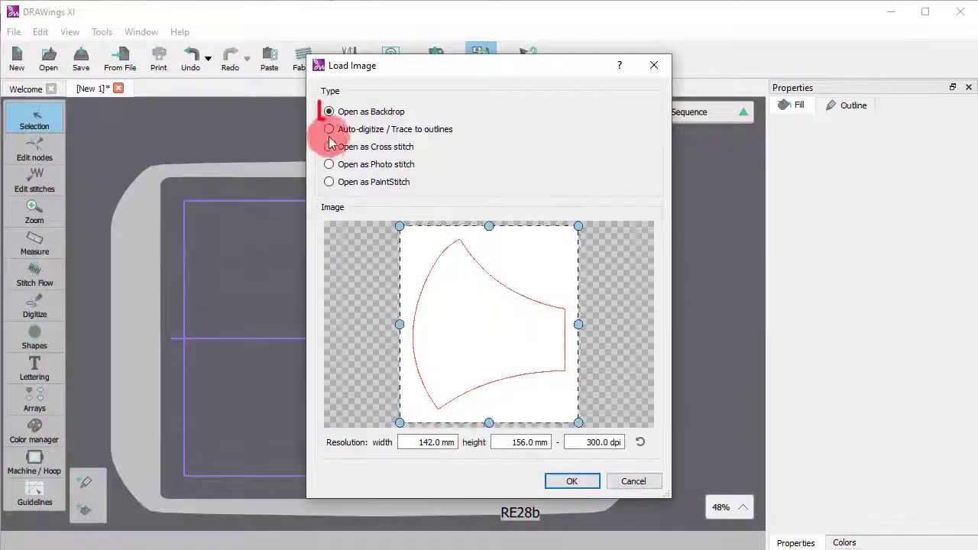
{"action": "left_click", "coordinate": [572, 481]}
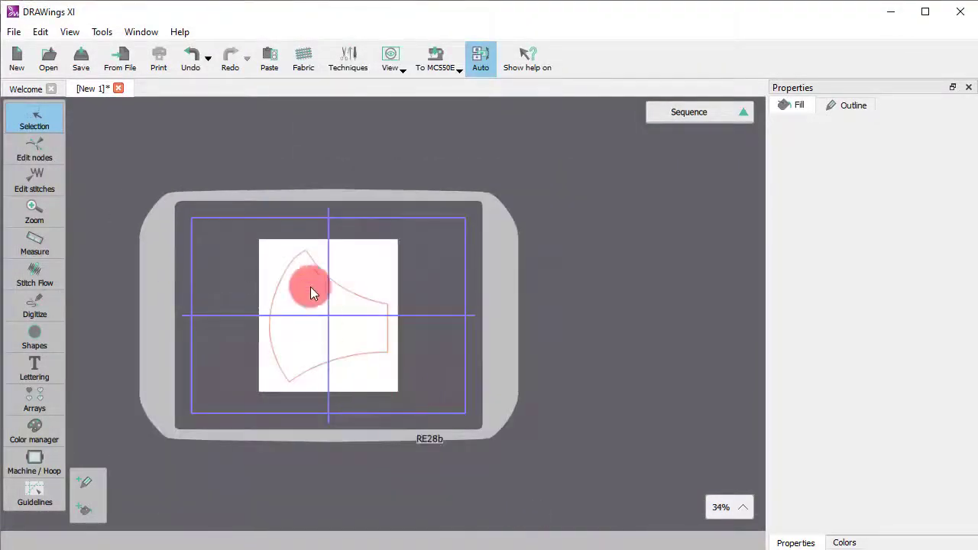
{"action": "scroll", "coordinate": [306, 289], "scroll_direction": "up", "scroll_amount": 3}
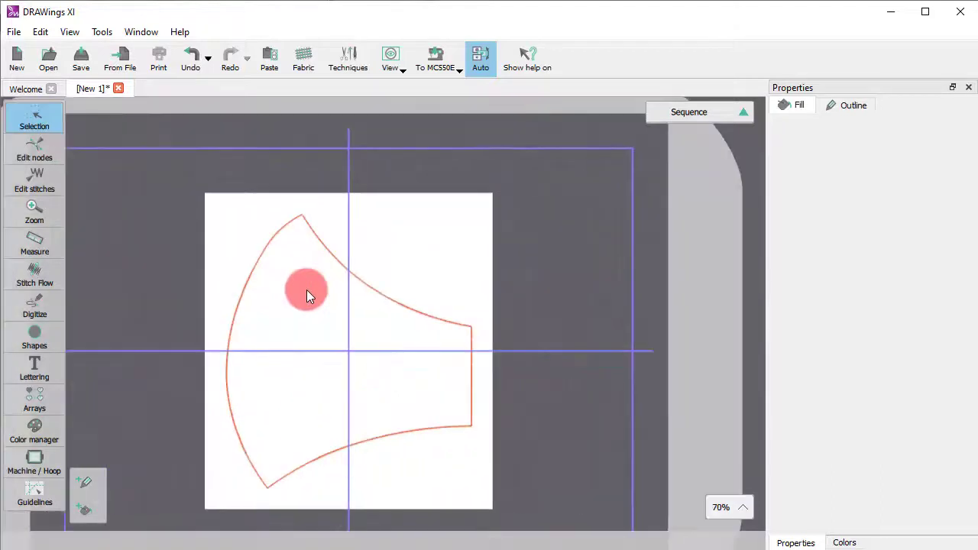
- Trace the mask's upper curve and short straight side with the Outline shape tool, using corner nodes at both ends of the straight side
{"action": "mouse_move", "coordinate": [36, 305]}
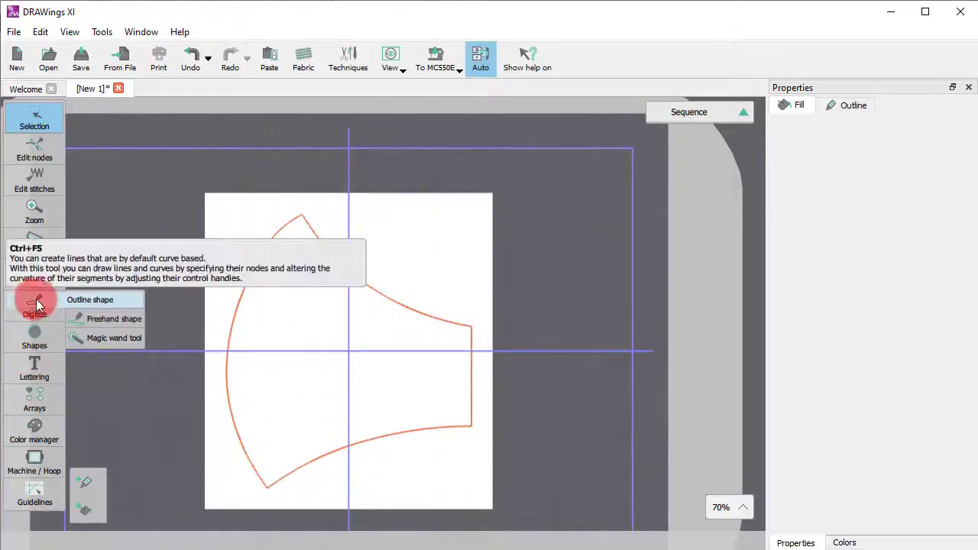
{"action": "left_click", "coordinate": [97, 306]}
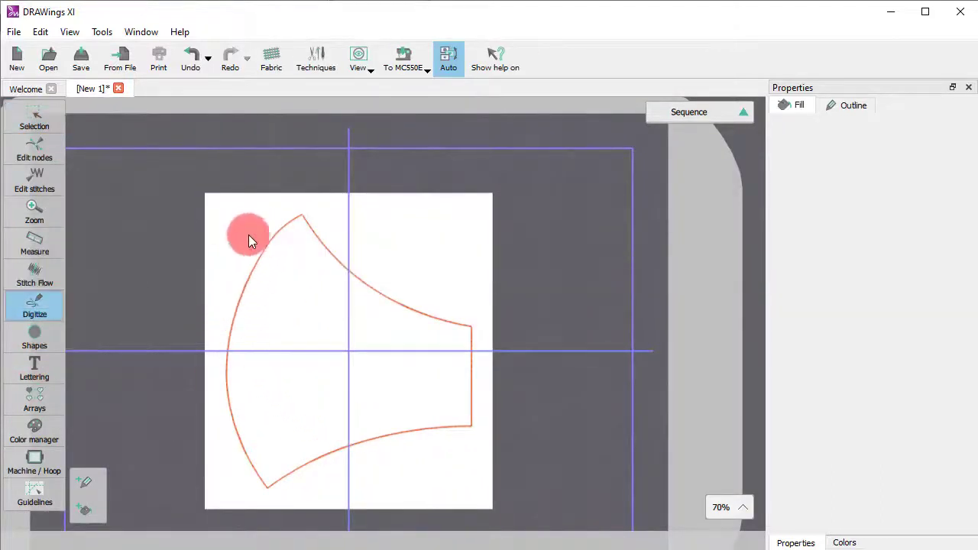
{"action": "left_click", "coordinate": [302, 217]}
{"action": "left_click", "coordinate": [334, 260]}
{"action": "left_click", "coordinate": [412, 309]}
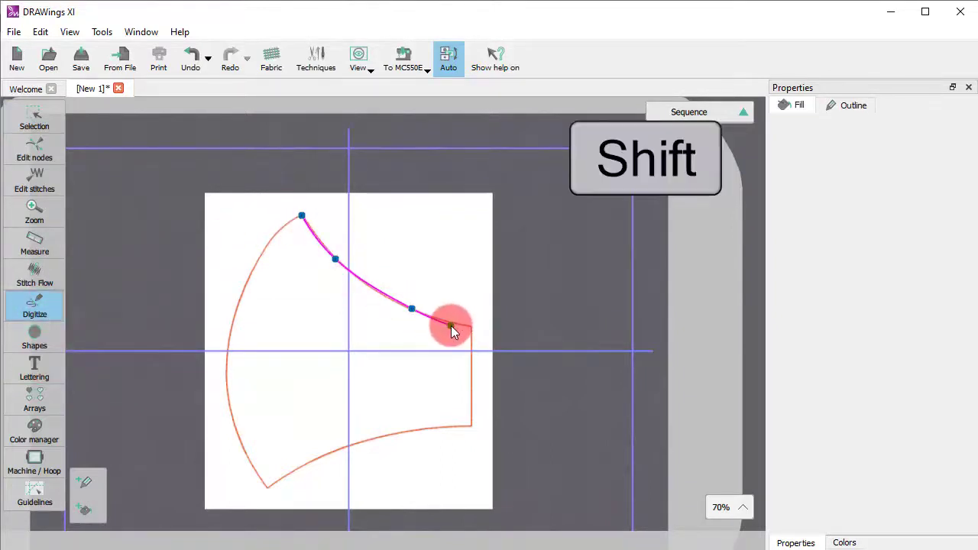
{"action": "left_click", "coordinate": [470, 326], "text": "shift"}
{"action": "left_click", "coordinate": [472, 425], "text": "shift"}
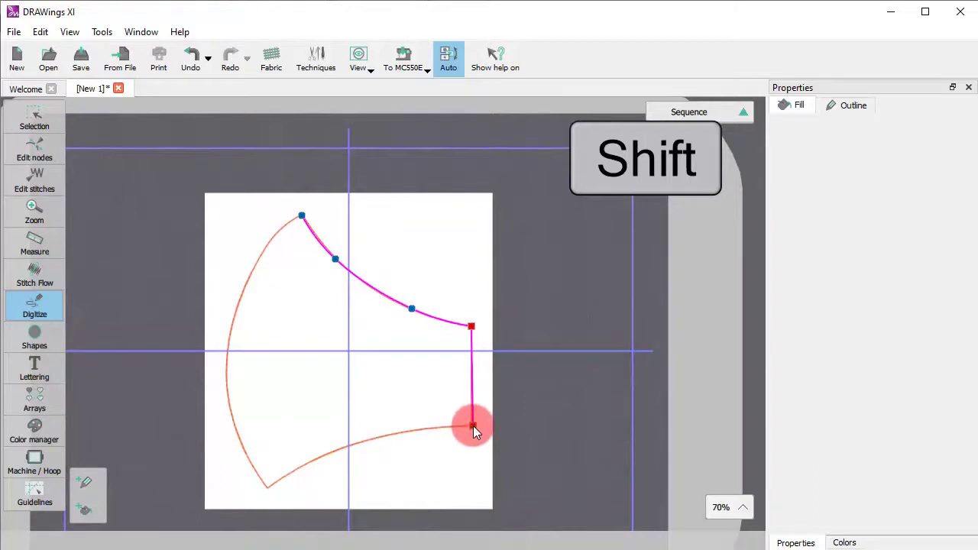
- Continue the outline along the mask's lower curve, ending with a corner node at the lower tip
{"action": "left_click", "coordinate": [406, 428]}
{"action": "key", "text": "BackSpace"}
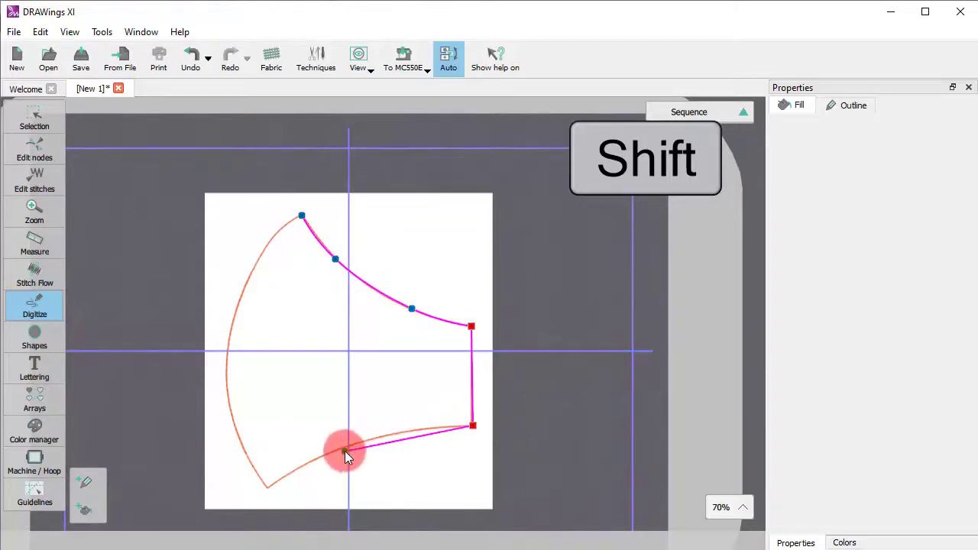
{"action": "left_click", "coordinate": [425, 427]}
{"action": "left_click", "coordinate": [338, 451]}
{"action": "scroll", "coordinate": [306, 451], "scroll_direction": "down", "scroll_amount": 3}
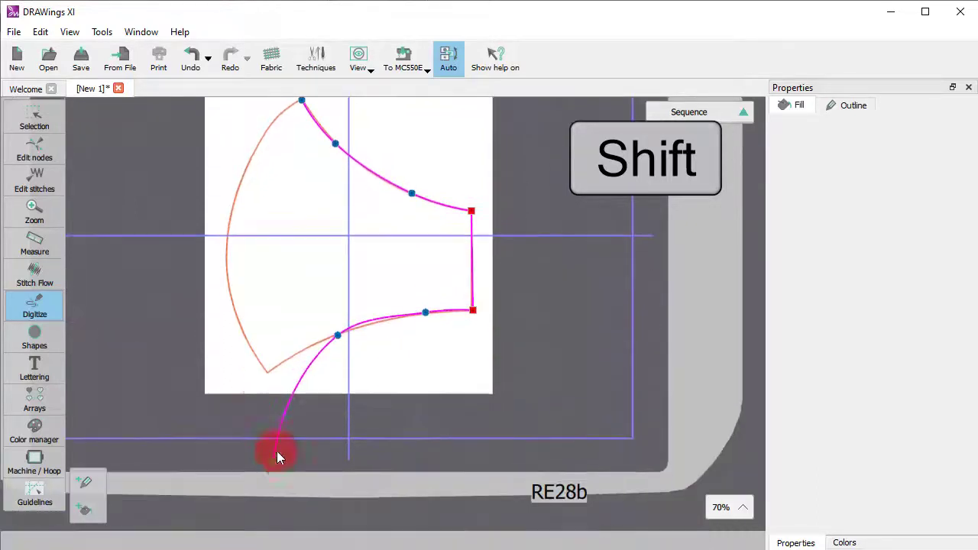
{"action": "left_click", "coordinate": [269, 373], "text": "shift"}
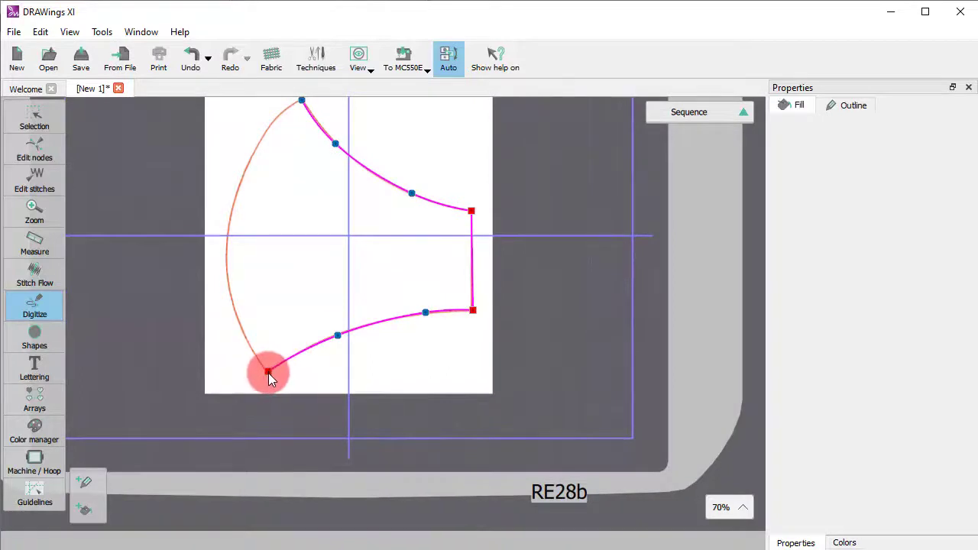
- Trace the mask's long outer curve up to the top tip and close the outline at its starting node
{"action": "left_click", "coordinate": [235, 317]}
{"action": "left_click", "coordinate": [228, 242]}
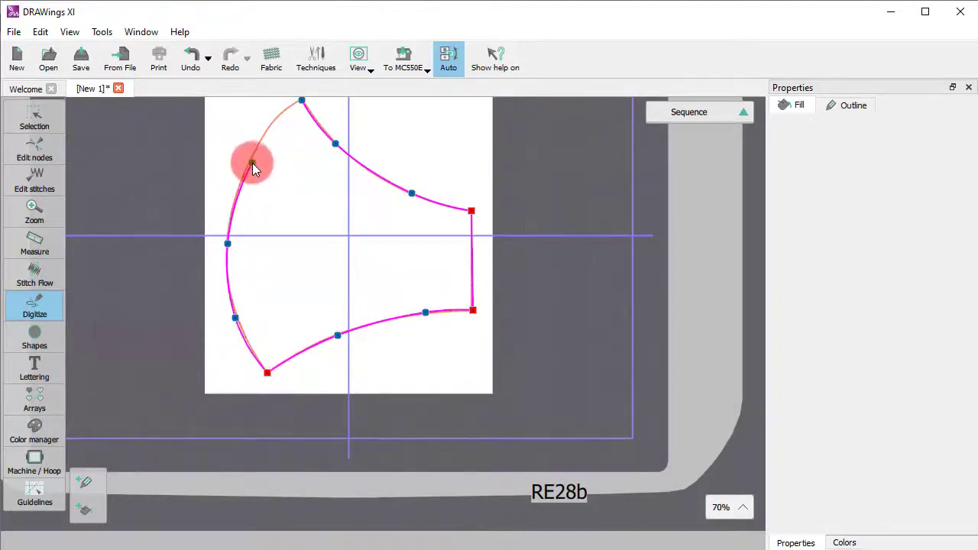
{"action": "left_click", "coordinate": [250, 160]}
{"action": "scroll", "coordinate": [250, 160], "scroll_direction": "up", "scroll_amount": 2}
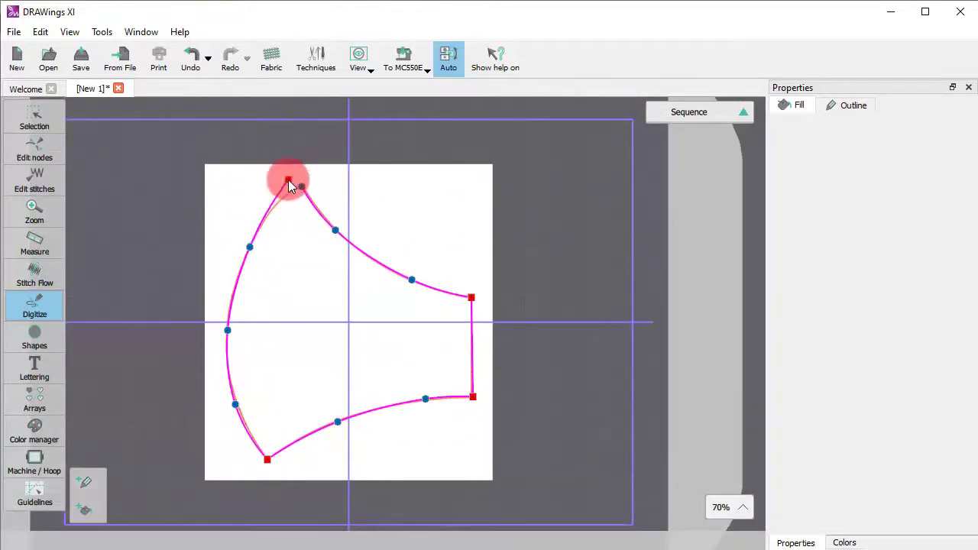
{"action": "left_click", "coordinate": [298, 193]}
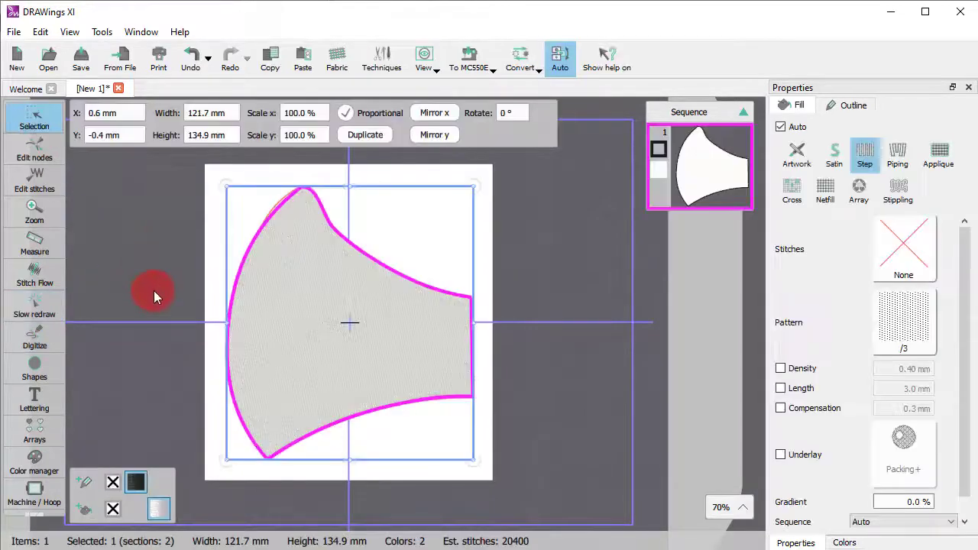
- Convert the segment next to the mask's top tip to a line and delete the two intermediate nodes of the upper curve
{"action": "left_click", "coordinate": [31, 147]}
{"action": "right_click", "coordinate": [319, 204]}
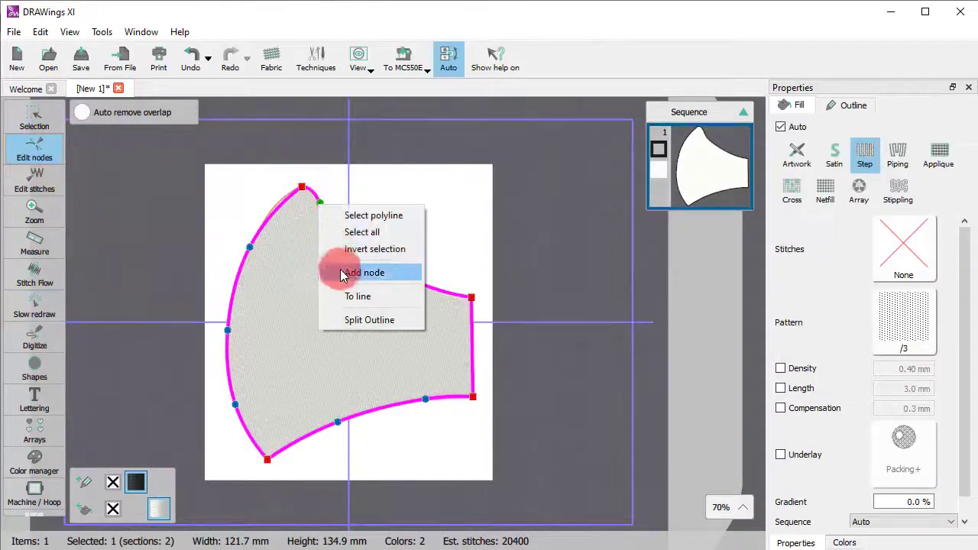
{"action": "left_click", "coordinate": [353, 296]}
{"action": "left_click_drag", "start_coordinate": [325, 203], "coordinate": [437, 312]}
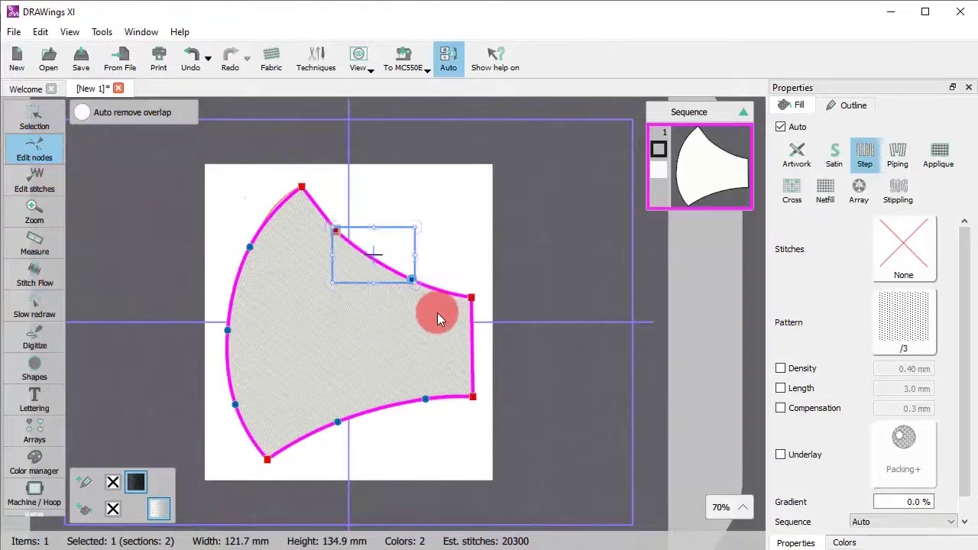
{"action": "key", "text": "Delete"}
- Delete the intermediate nodes of the mask's long outer curve and bend its upper part to the backdrop line
{"action": "left_click_drag", "start_coordinate": [218, 225], "coordinate": [259, 416]}
{"action": "key", "text": "Delete"}
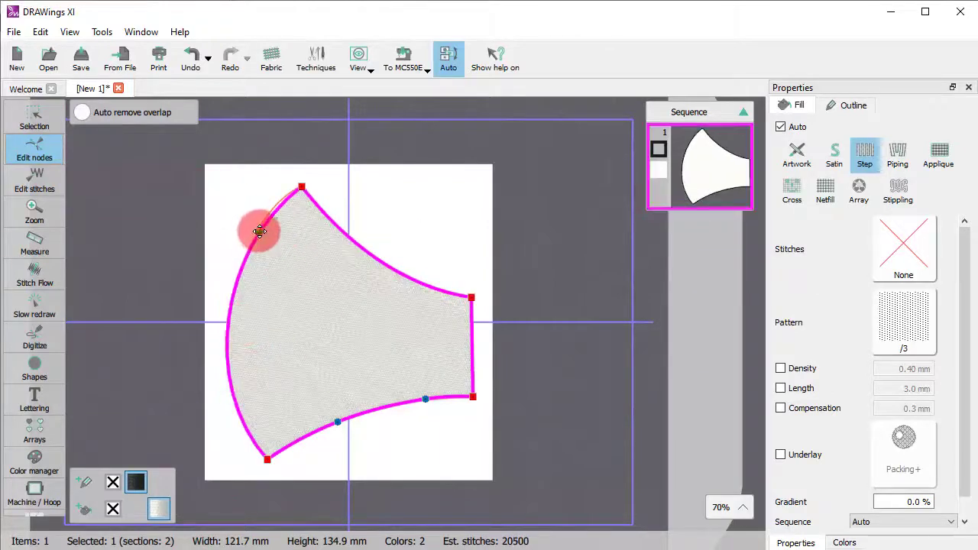
{"action": "left_click_drag", "start_coordinate": [258, 230], "coordinate": [264, 219]}
- Delete the intermediate nodes of the lower curve and pull the middle of the outer curve outward onto the backdrop line
{"action": "left_click_drag", "start_coordinate": [303, 378], "coordinate": [420, 441]}
{"action": "key", "text": "Delete"}
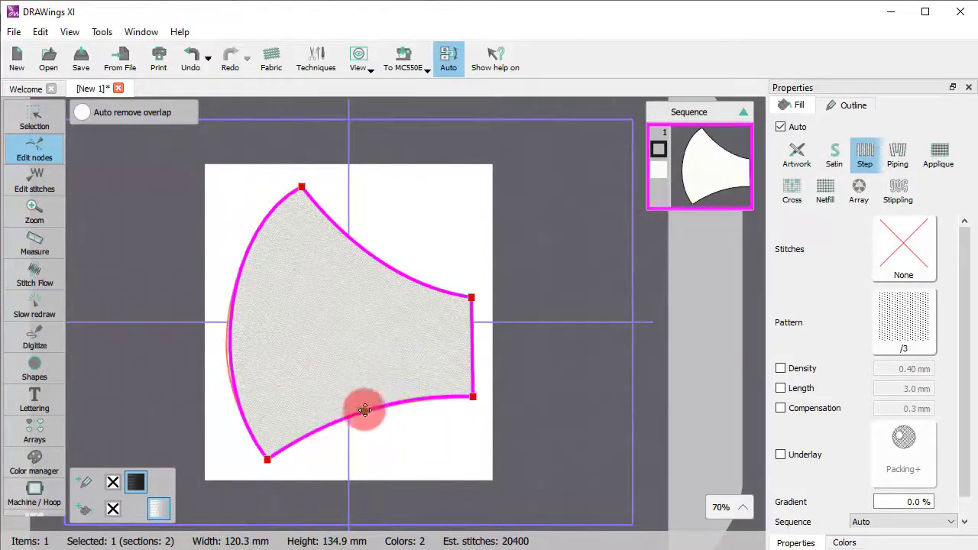
{"action": "left_click_drag", "start_coordinate": [229, 341], "coordinate": [219, 340]}
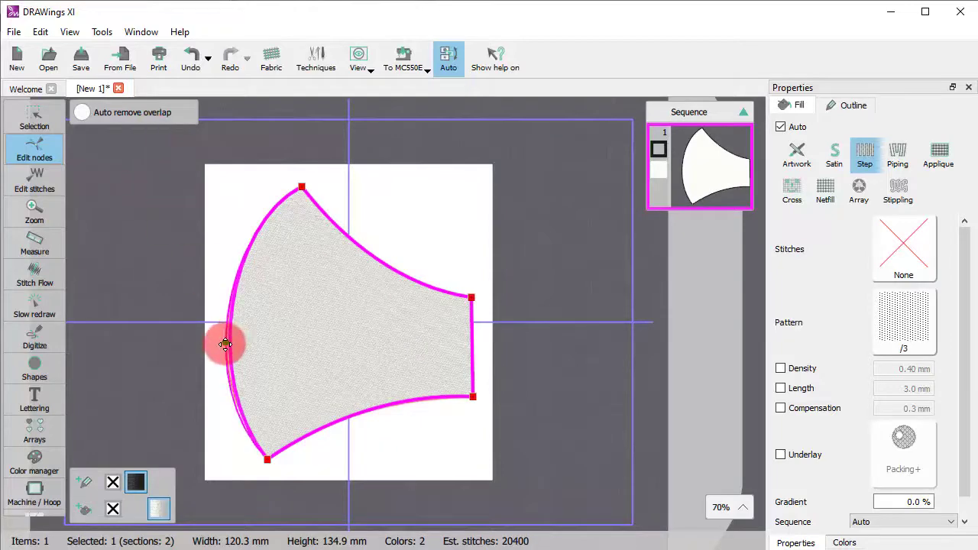
{"action": "left_click", "coordinate": [123, 297]}
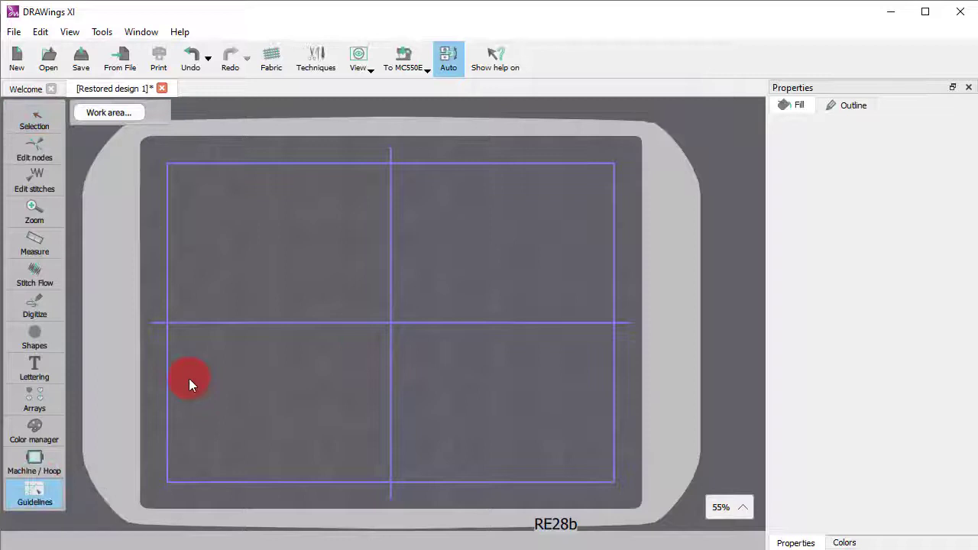
- Draw four horizontal guidelines across the hoop, two above its centre and two below at about Y -35 and -74 mm
{"action": "left_click_drag", "start_coordinate": [189, 378], "coordinate": [514, 382]}
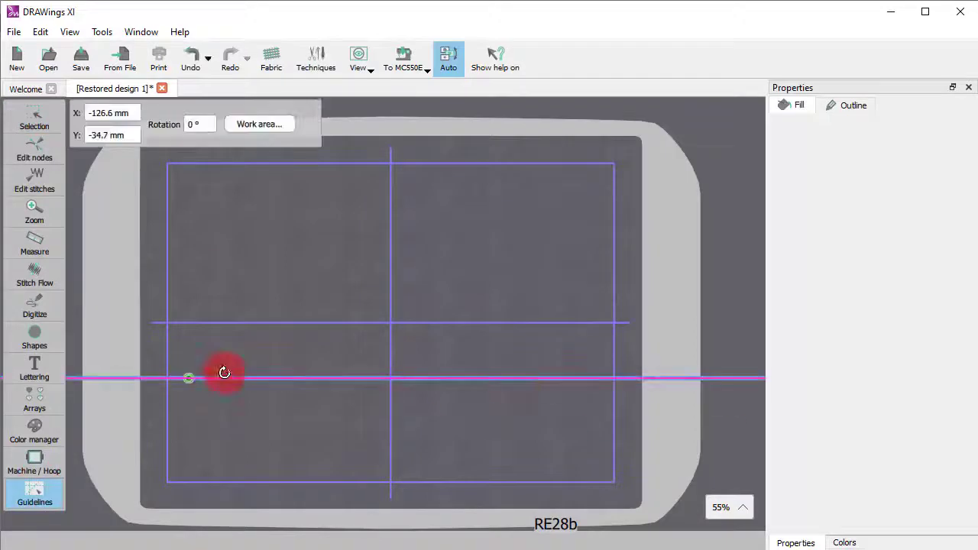
{"action": "left_click_drag", "start_coordinate": [159, 279], "coordinate": [506, 279]}
{"action": "mouse_move", "coordinate": [146, 190]}
{"action": "left_mouse_down"}
{"action": "mouse_move", "coordinate": [563, 216]}
{"action": "mouse_move", "coordinate": [573, 194]}
{"action": "left_mouse_up"}
{"action": "left_click_drag", "start_coordinate": [140, 441], "coordinate": [616, 431]}
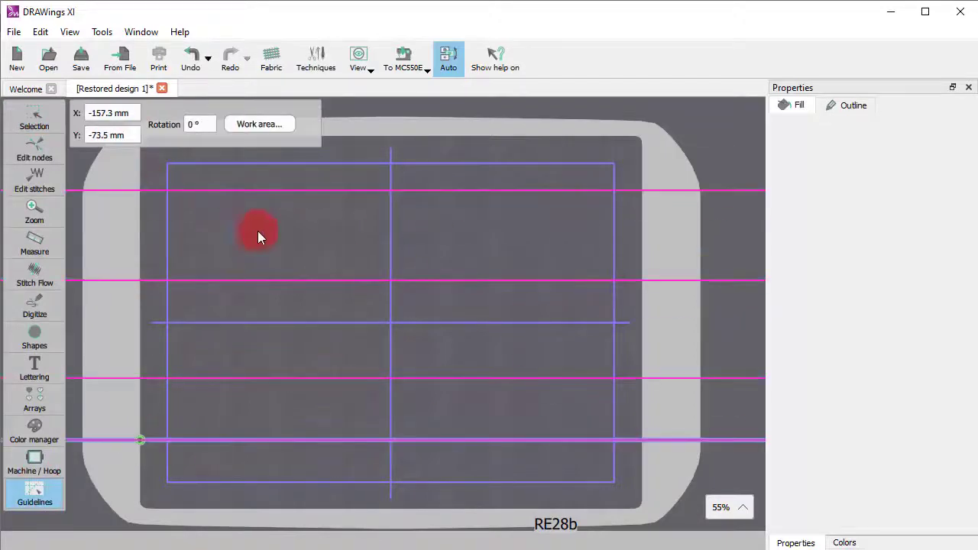
- Set the Y position of the uppermost horizontal guideline to 80 mm
{"action": "left_click", "coordinate": [197, 190]}
{"action": "left_click", "coordinate": [102, 137]}
{"action": "key", "text": "BackSpace"}
{"action": "key", "text": "BackSpace"}
{"action": "key", "text": "BackSpace"}
{"action": "key", "text": "BackSpace"}
{"action": "type", "text": "80"}
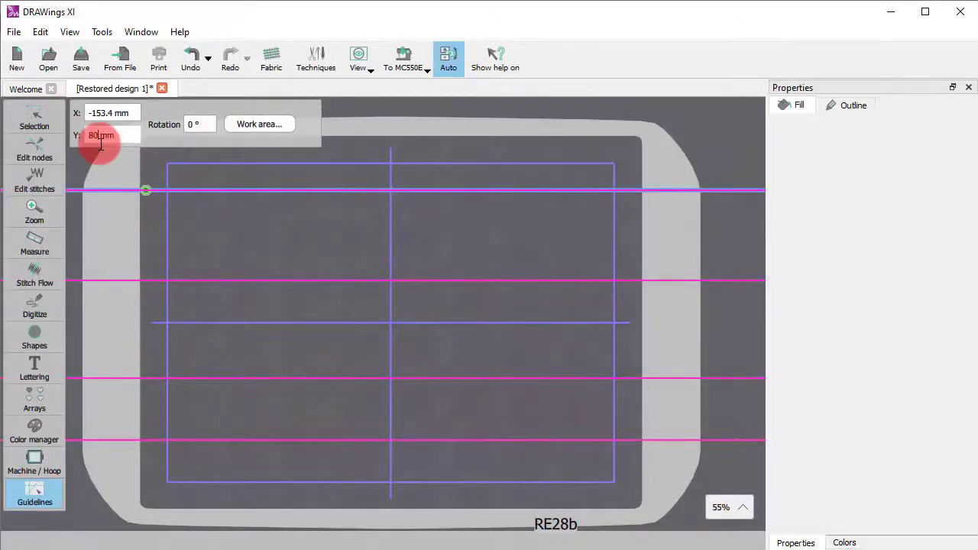
{"action": "key", "text": "Return"}
- Set the Y positions of the two middle horizontal guidelines to 25 mm and -25 mm
{"action": "left_click", "coordinate": [210, 281]}
{"action": "double_click", "coordinate": [91, 135]}
{"action": "type", "text": "25"}
{"action": "key", "text": "Return"}
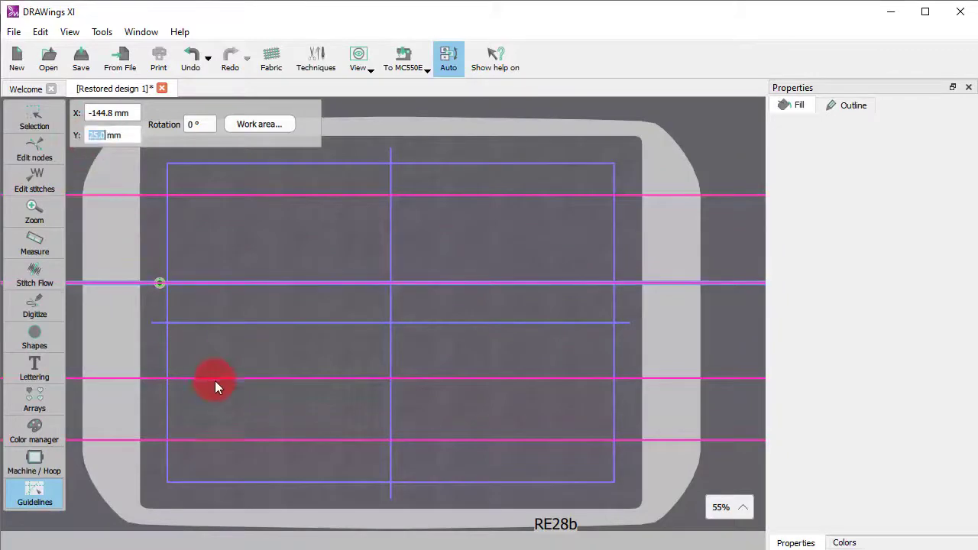
{"action": "left_click", "coordinate": [213, 379]}
{"action": "key", "text": "Return"}
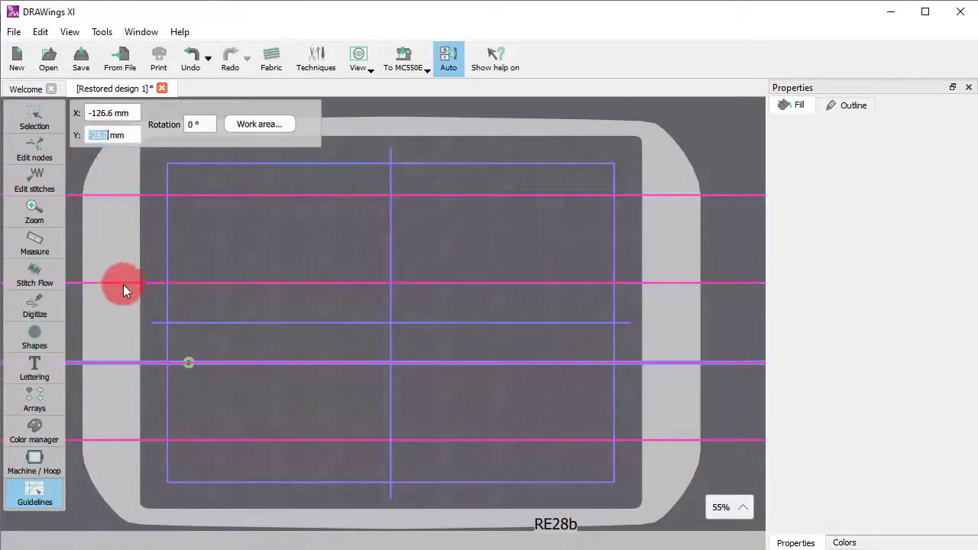
- Set the Y position of the lowest horizontal guideline to -55 mm
{"action": "left_click", "coordinate": [186, 440]}
{"action": "double_click", "coordinate": [93, 131]}
{"action": "key", "text": "BackSpace"}
{"action": "type", "text": "-55"}
{"action": "key", "text": "Return"}
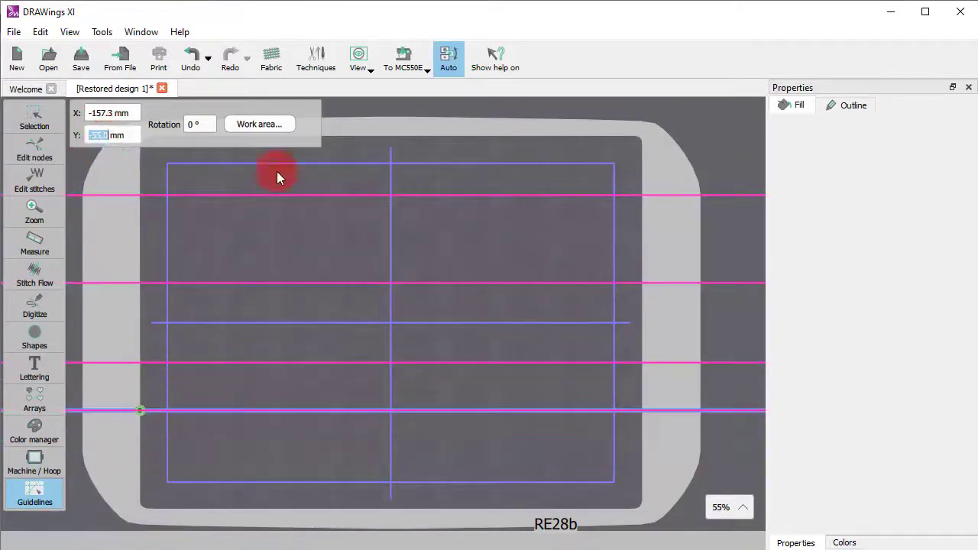
- Place three vertical guidelines to the right of the hoop's centre, the middle one at about X 83 mm
{"action": "left_click", "coordinate": [423, 310]}
{"action": "left_click", "coordinate": [521, 247]}
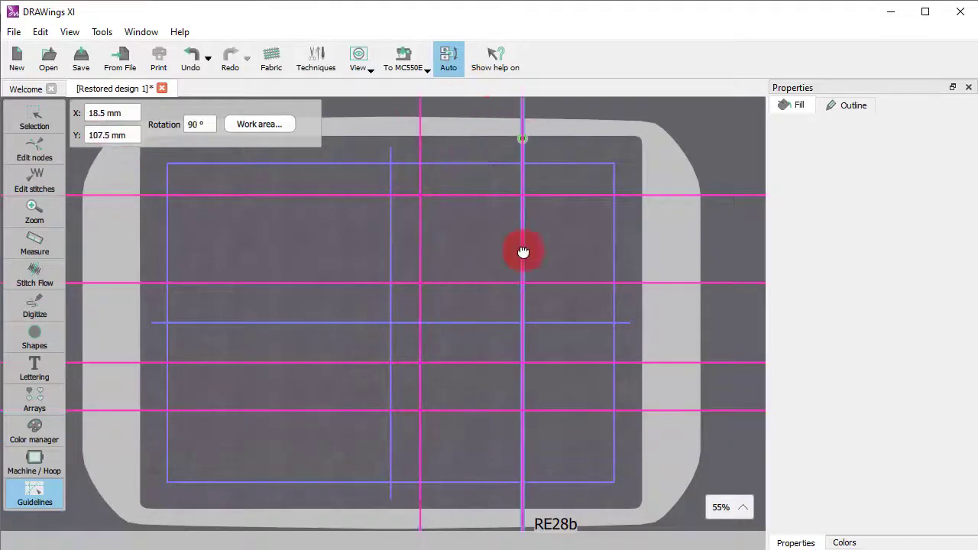
{"action": "left_click", "coordinate": [573, 186]}
- Set the X position of the first vertical guideline right of the hoop's centre to 20 mm
{"action": "left_click", "coordinate": [421, 304]}
{"action": "double_click", "coordinate": [109, 136]}
{"action": "type", "text": "20"}
{"action": "key", "text": "Return"}
{"action": "double_click", "coordinate": [109, 113]}
{"action": "type", "text": "20"}
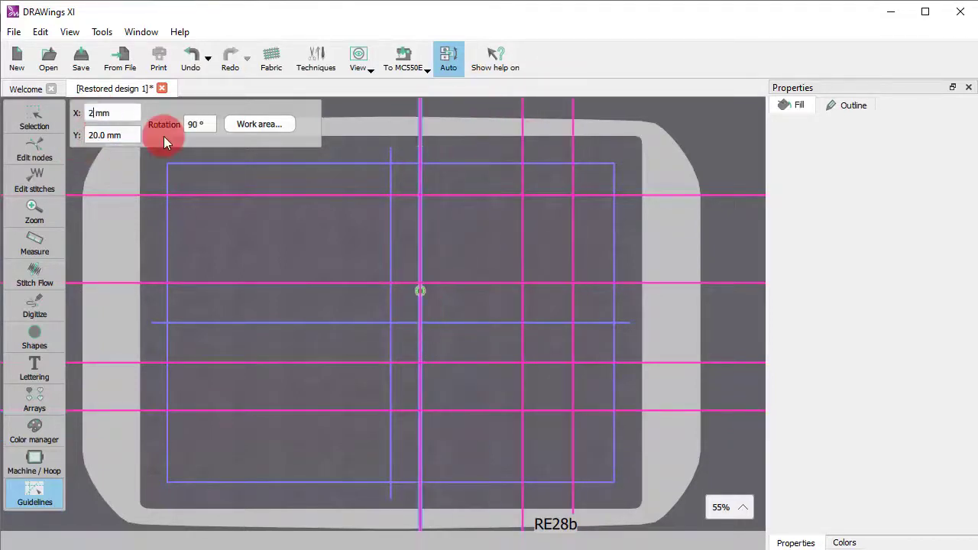
{"action": "key", "text": "Return"}
- Set the X positions of the middle and outermost vertical guidelines to 35 mm and 120 mm
{"action": "left_click", "coordinate": [524, 345]}
{"action": "double_click", "coordinate": [114, 113]}
{"action": "type", "text": "35"}
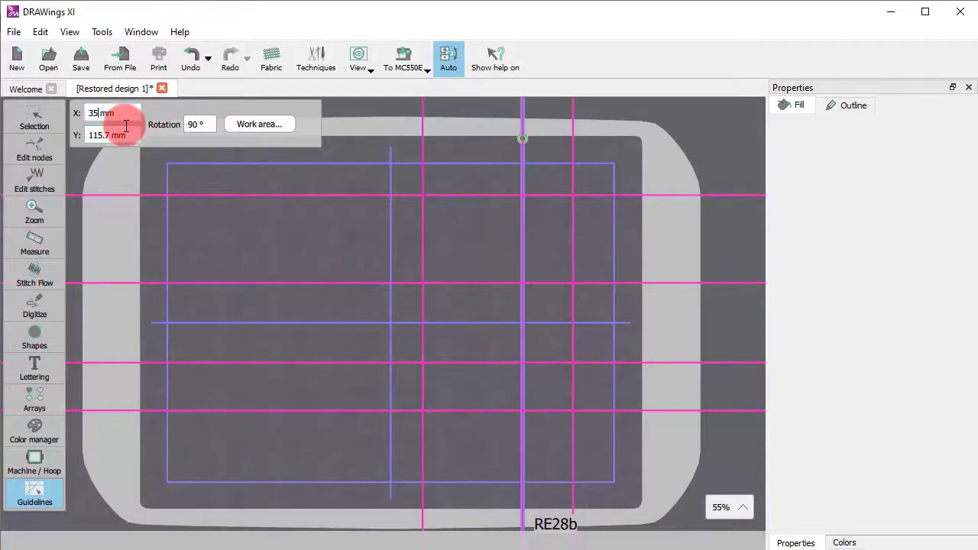
{"action": "key", "text": "Return"}
{"action": "left_click", "coordinate": [573, 329]}
{"action": "double_click", "coordinate": [102, 113]}
{"action": "type", "text": "120"}
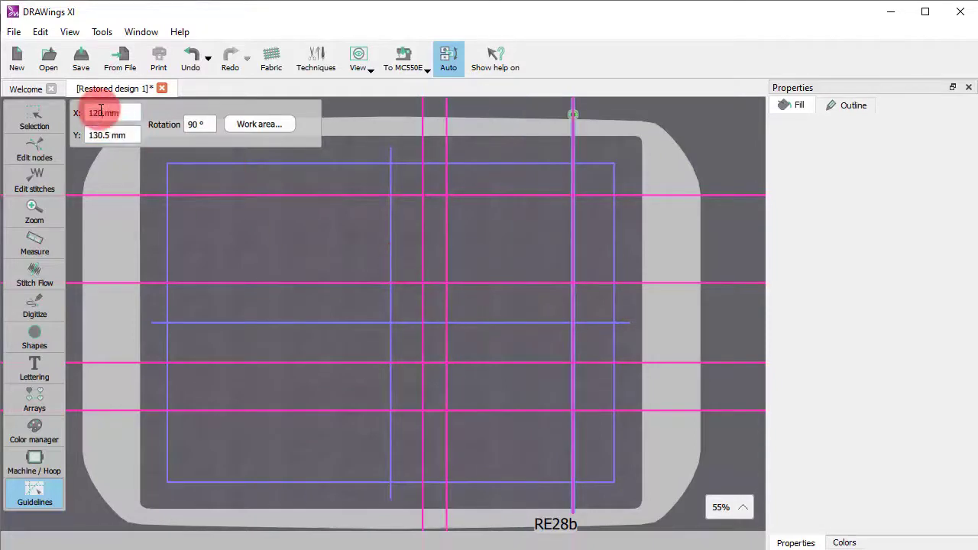
{"action": "key", "text": "Return"}
{"action": "left_click", "coordinate": [424, 288]}
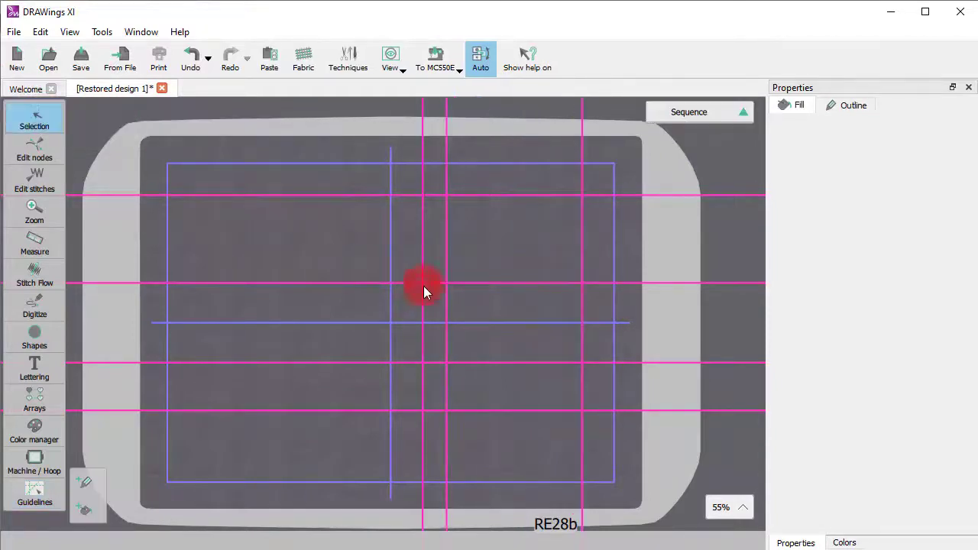
- Draw a closed outline shape on the guideline intersections, with a curved side through the hoop's centre and straight edges elsewhere
{"action": "left_click", "coordinate": [37, 302]}
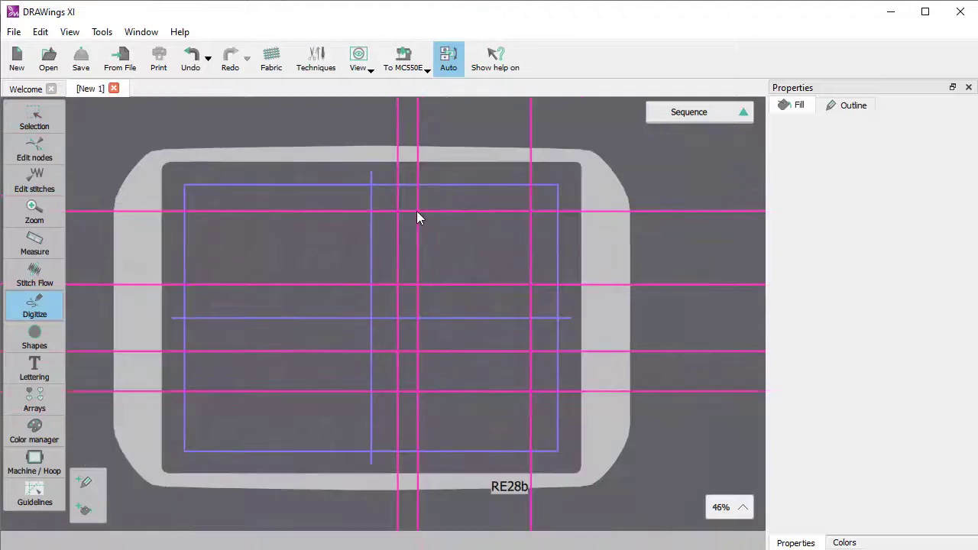
{"action": "left_click", "coordinate": [417, 211]}
{"action": "left_click", "coordinate": [370, 319]}
{"action": "left_click", "coordinate": [532, 352]}
{"action": "left_click", "coordinate": [531, 284]}
{"action": "left_click", "coordinate": [417, 213]}
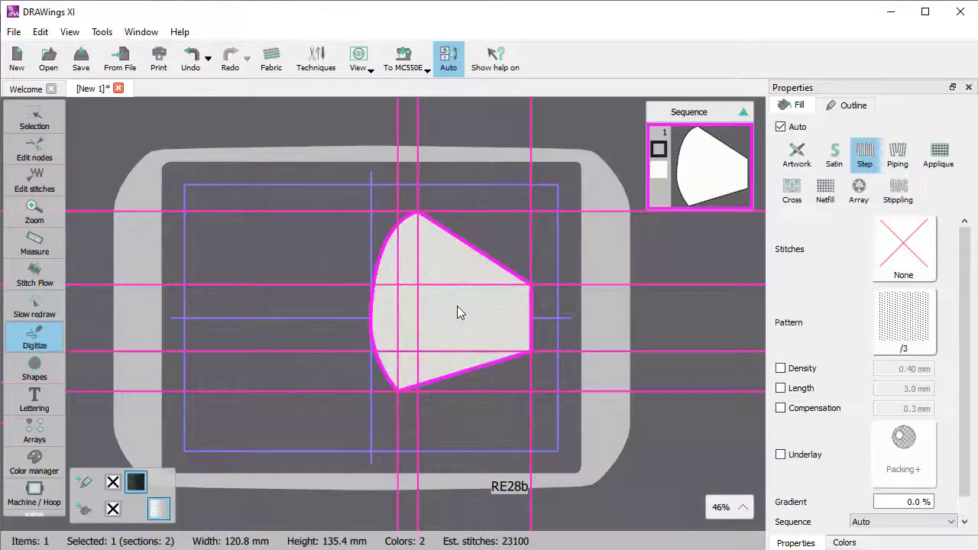
{"action": "key", "text": "Escape"}
- Hide all guidelines and deselect the mask shape
{"action": "left_click", "coordinate": [69, 32]}
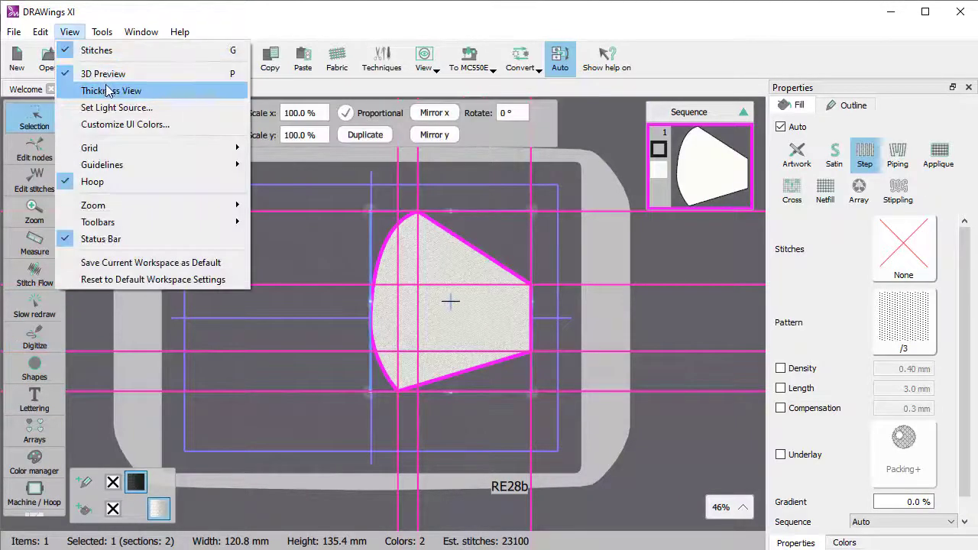
{"action": "left_click", "coordinate": [277, 165]}
{"action": "left_click", "coordinate": [557, 361]}
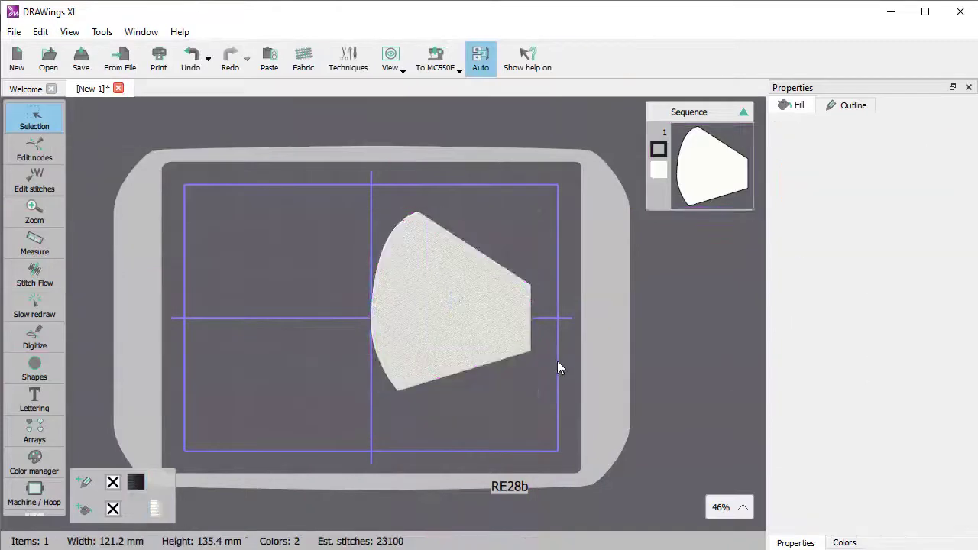
- Bend the mask shape's straight upper and lower edges inward into smooth curves and reshape its rounded left edge
{"action": "left_click", "coordinate": [459, 334]}
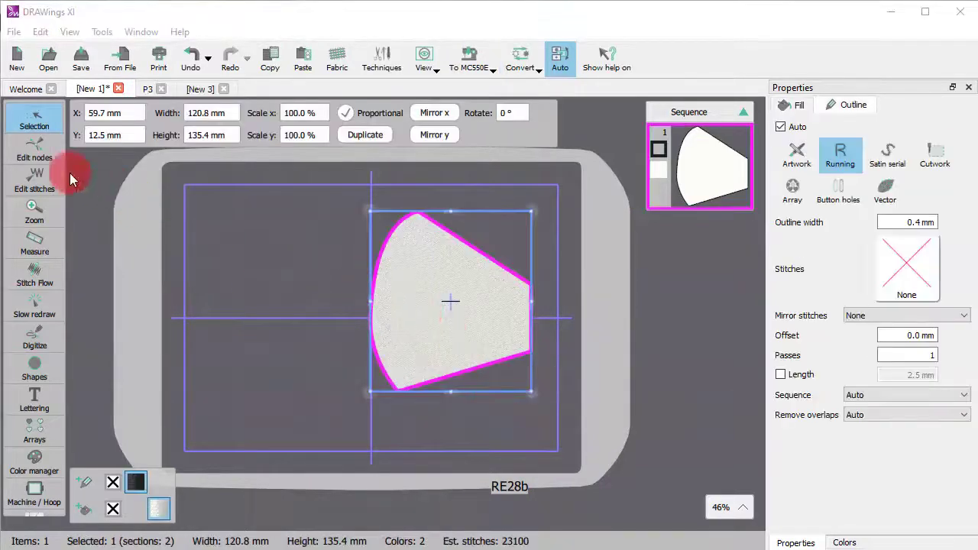
{"action": "left_click", "coordinate": [28, 150]}
{"action": "left_click", "coordinate": [459, 262]}
{"action": "left_click_drag", "start_coordinate": [472, 243], "coordinate": [461, 253]}
{"action": "left_click_drag", "start_coordinate": [428, 384], "coordinate": [448, 356]}
{"action": "left_click", "coordinate": [430, 255]}
{"action": "mouse_move", "coordinate": [370, 333]}
{"action": "left_mouse_down"}
{"action": "mouse_move", "coordinate": [367, 291]}
{"action": "mouse_move", "coordinate": [370, 300]}
{"action": "left_mouse_up"}
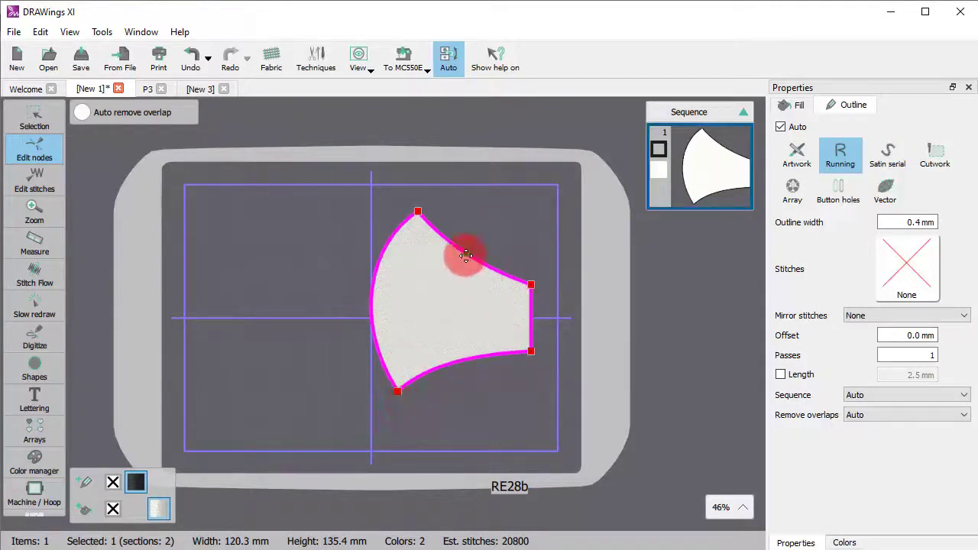
{"action": "left_click", "coordinate": [34, 116]}
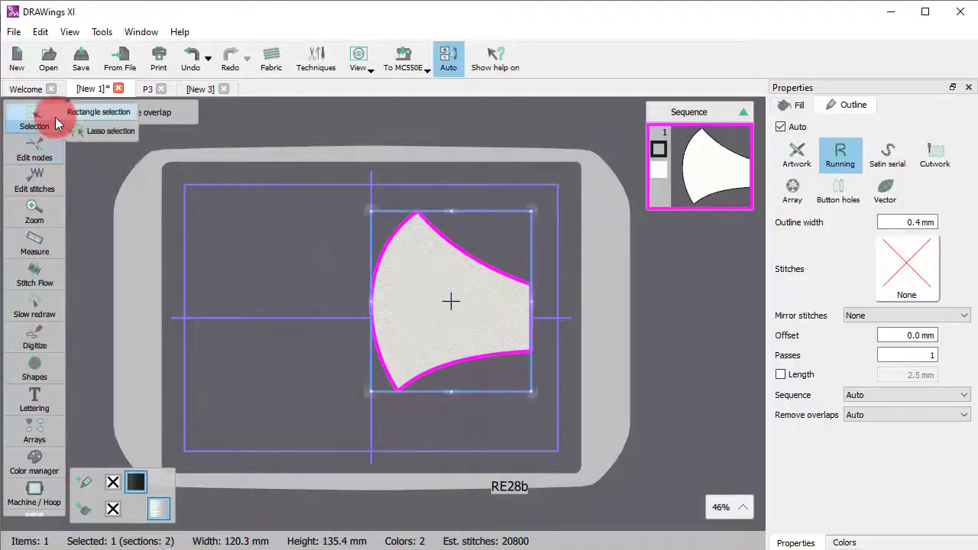
{"action": "left_click", "coordinate": [305, 312]}
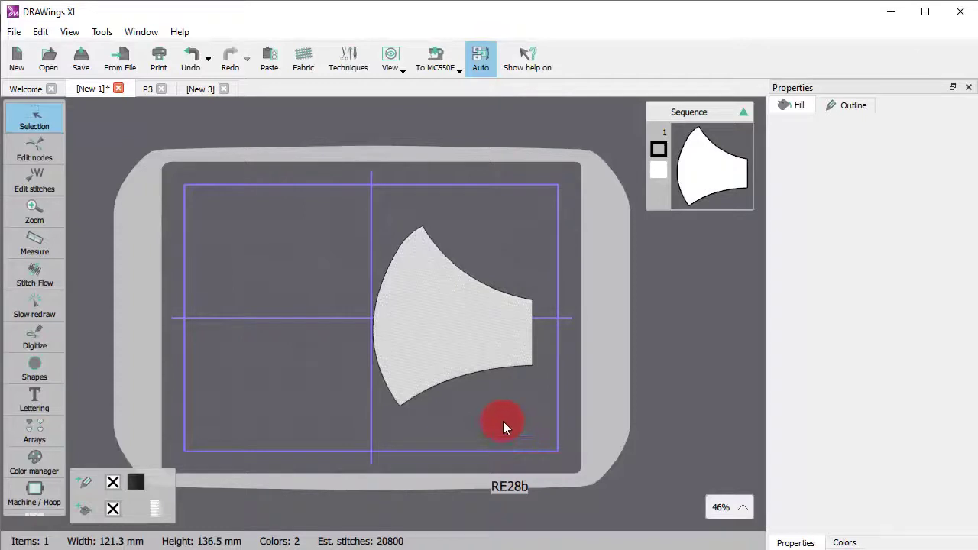
- Remove the mask shape's fill and change its outline colour to orange
{"action": "left_click", "coordinate": [488, 352]}
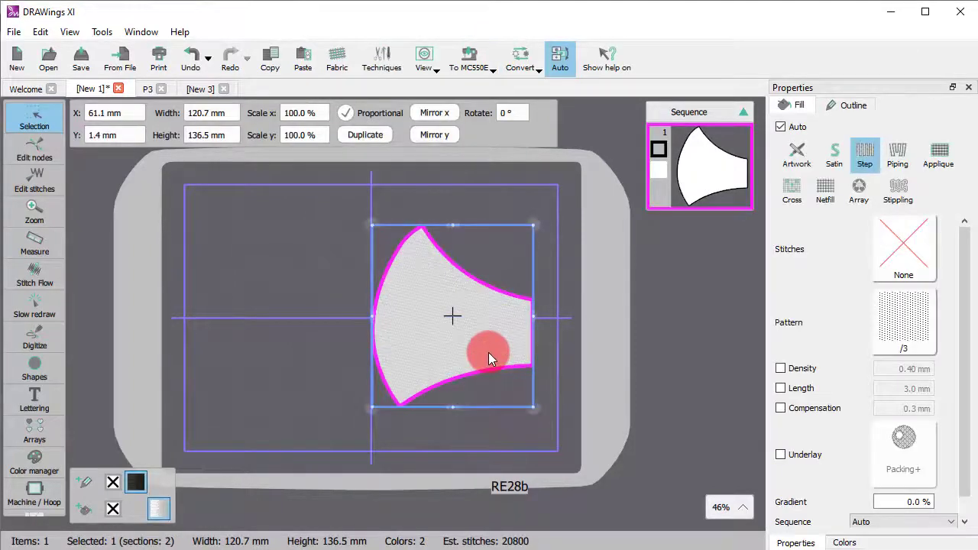
{"action": "left_click", "coordinate": [113, 508]}
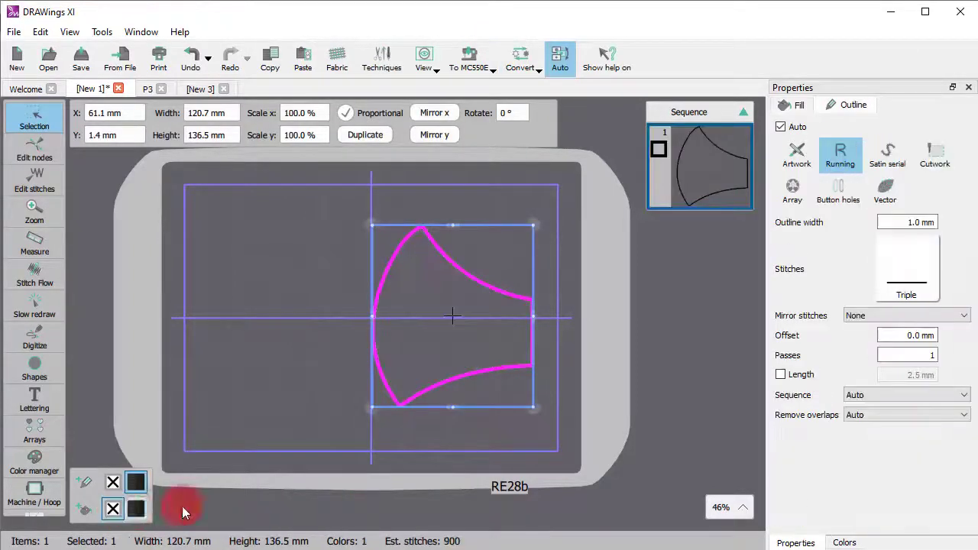
{"action": "right_click", "coordinate": [132, 483]}
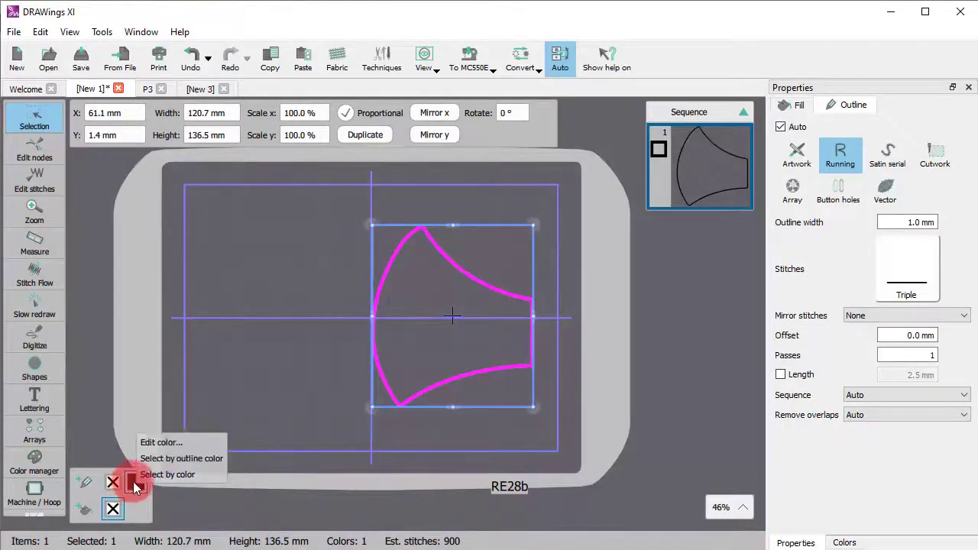
{"action": "left_click", "coordinate": [152, 441]}
{"action": "left_click_drag", "start_coordinate": [305, 449], "coordinate": [314, 348]}
{"action": "left_click_drag", "start_coordinate": [210, 376], "coordinate": [255, 341]}
{"action": "left_click", "coordinate": [501, 421]}
{"action": "left_click", "coordinate": [443, 426]}
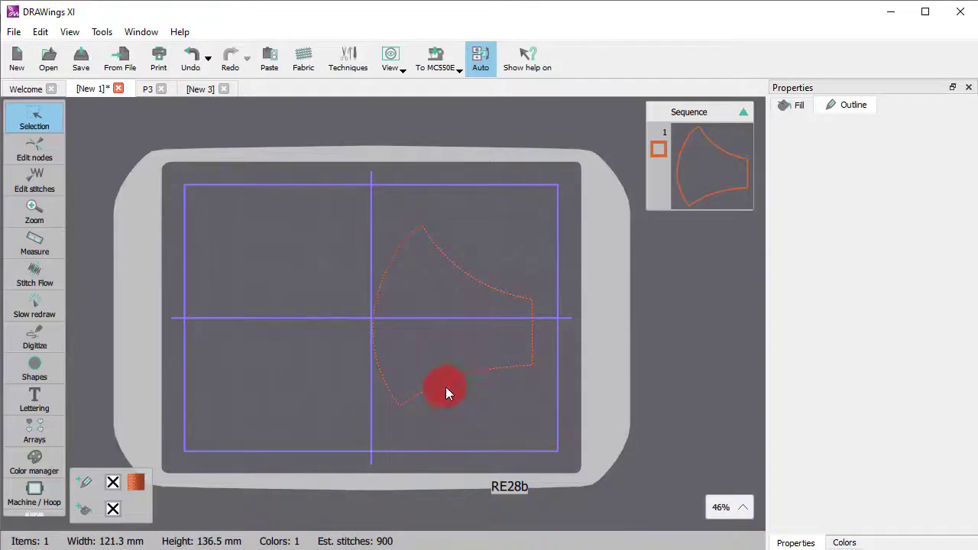
- Add a running-stitch Autoborder to the outside of the mask outline at a distance of 9 mm
{"action": "right_click", "coordinate": [397, 246]}
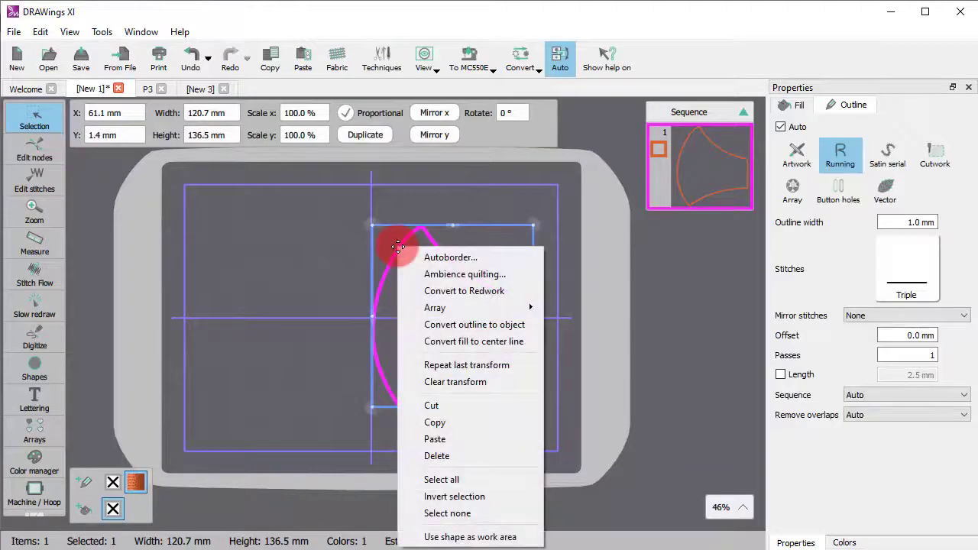
{"action": "left_click", "coordinate": [417, 260]}
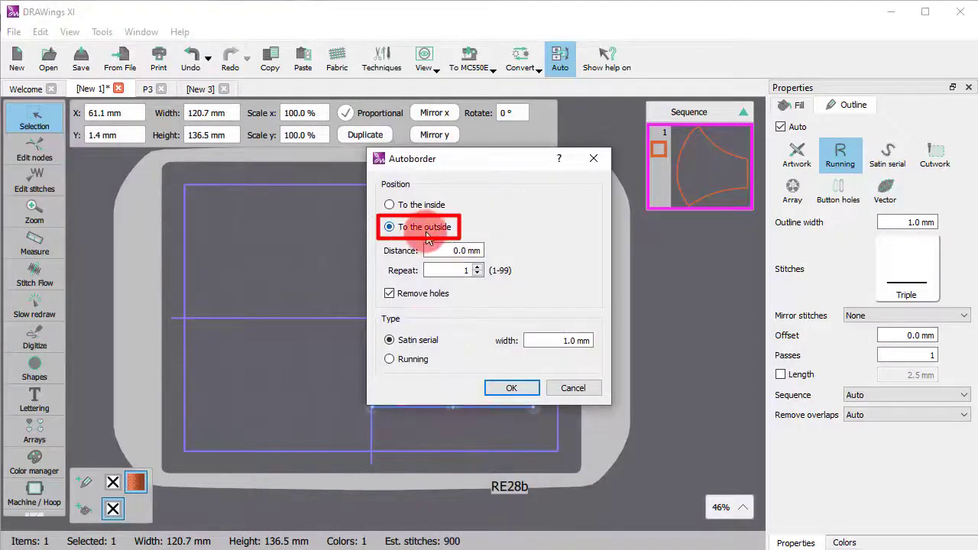
{"action": "left_click", "coordinate": [449, 253]}
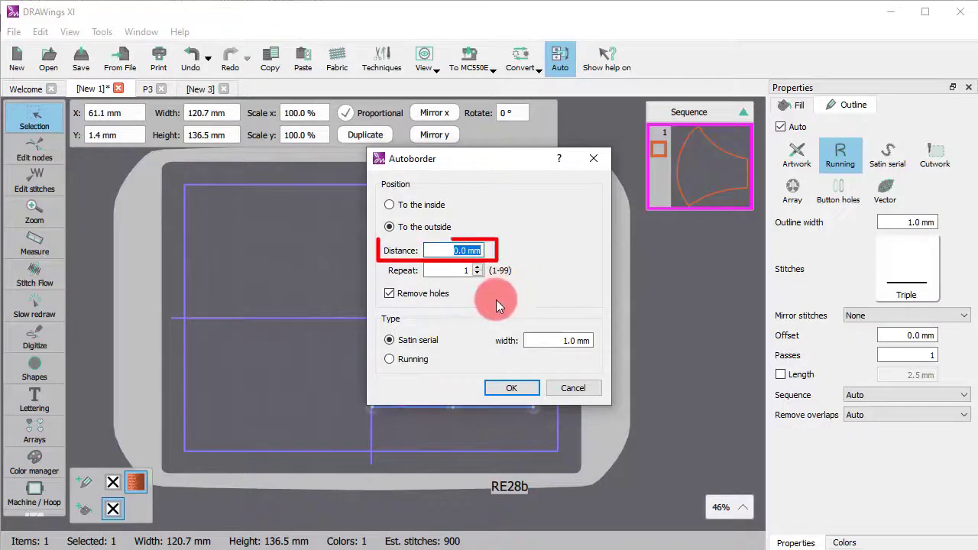
{"action": "type", "text": "9"}
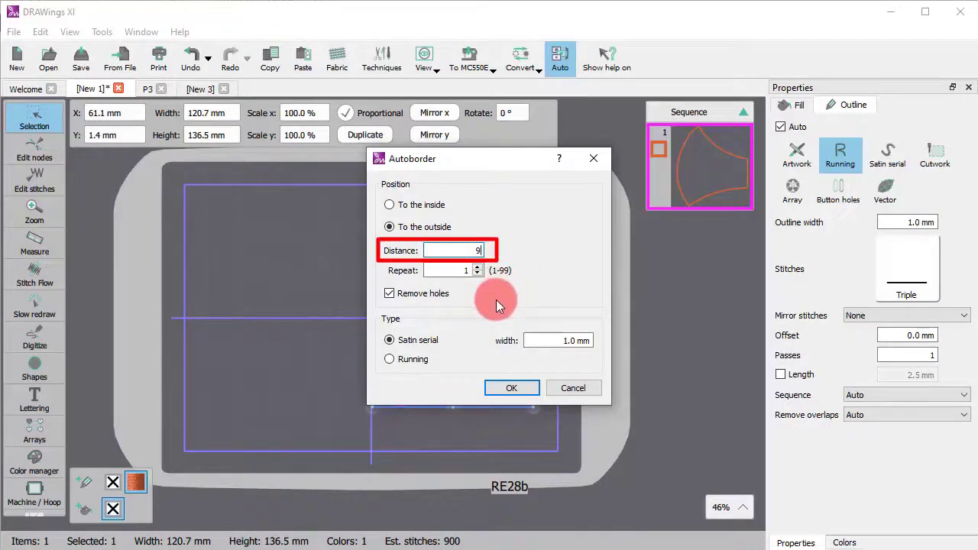
{"action": "key", "text": "Tab"}
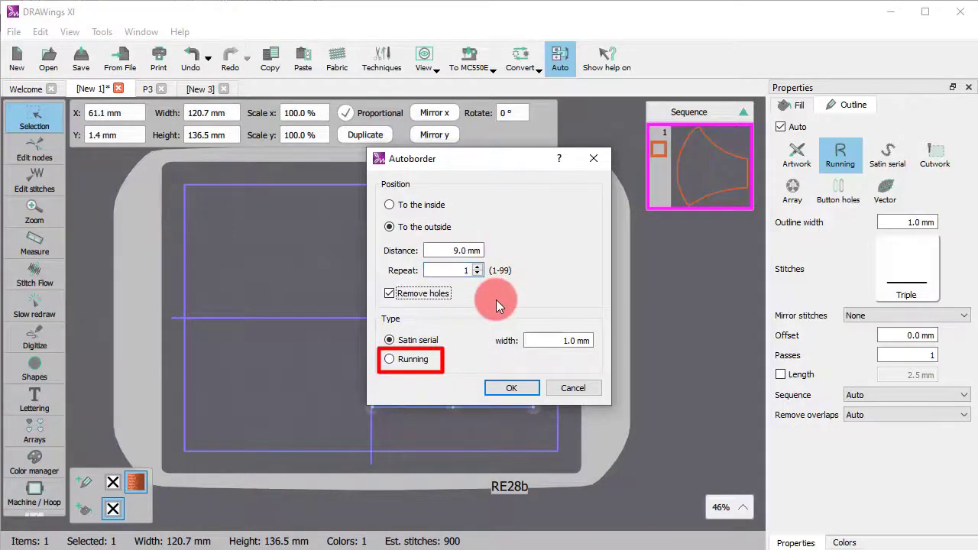
{"action": "left_click", "coordinate": [391, 359]}
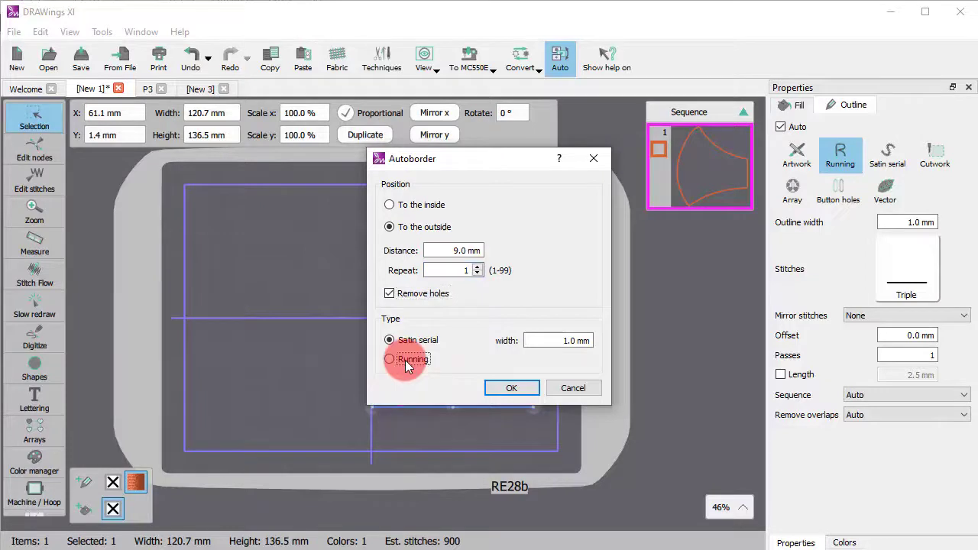
{"action": "left_click", "coordinate": [508, 388]}
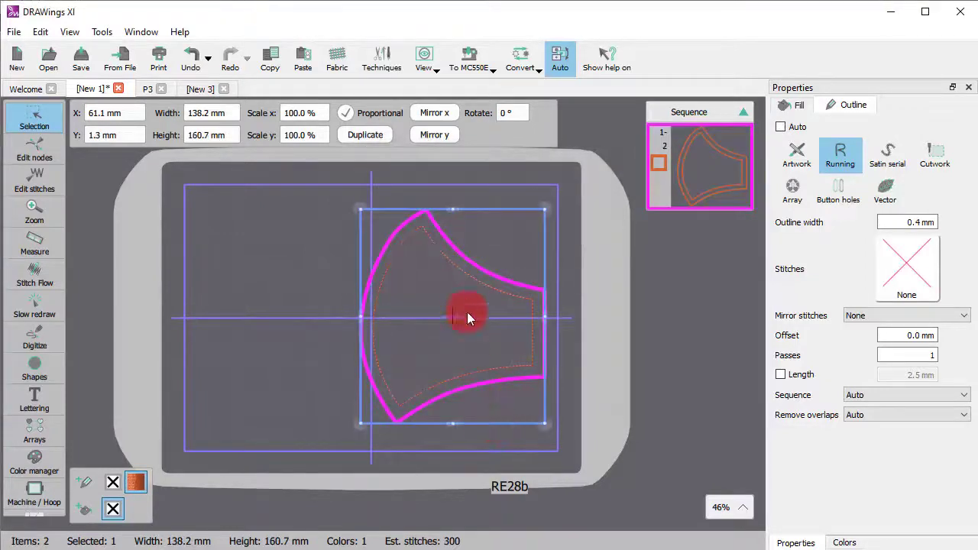
{"action": "scroll", "coordinate": [501, 290], "scroll_direction": "up", "scroll_amount": 2}
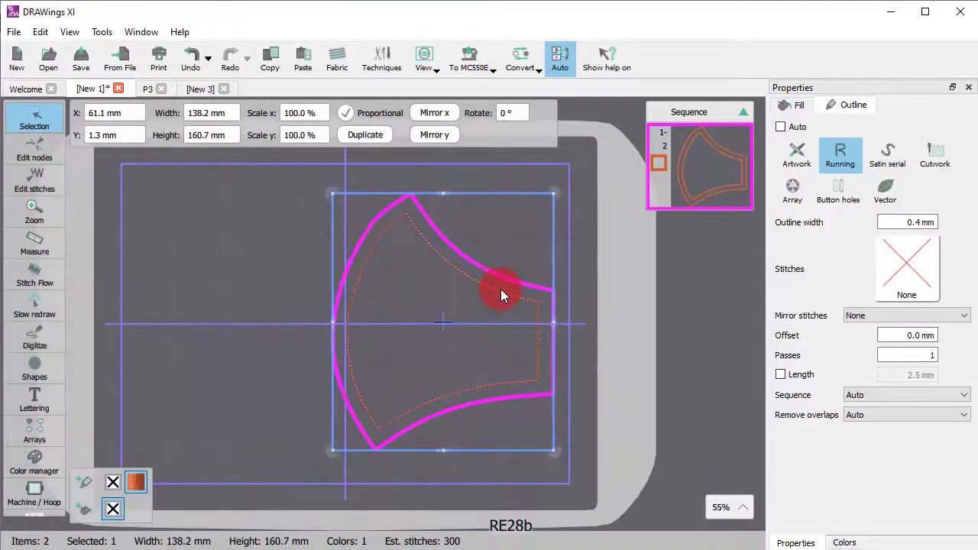
{"action": "left_click", "coordinate": [618, 387]}
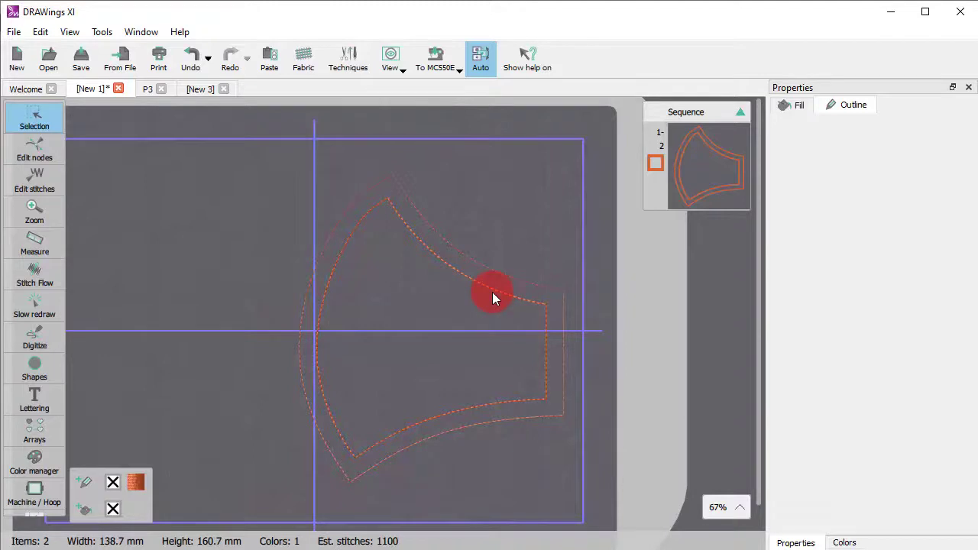
- Duplicate both the mask outline and its outer border, and mirror the copies horizontally
{"action": "left_click", "coordinate": [492, 291]}
{"action": "left_click", "coordinate": [512, 275], "text": "shift"}
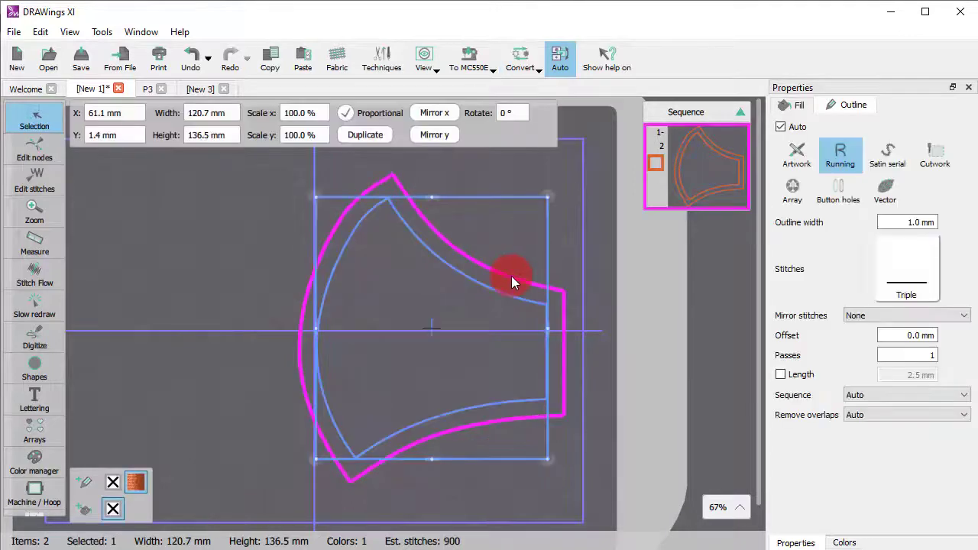
{"action": "left_click", "coordinate": [394, 187]}
{"action": "left_click", "coordinate": [374, 138]}
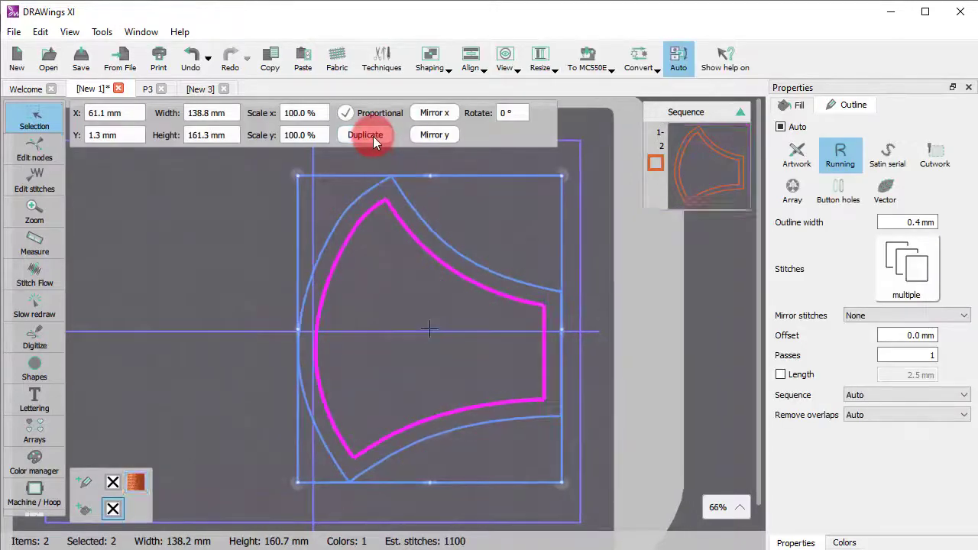
{"action": "left_click", "coordinate": [432, 113]}
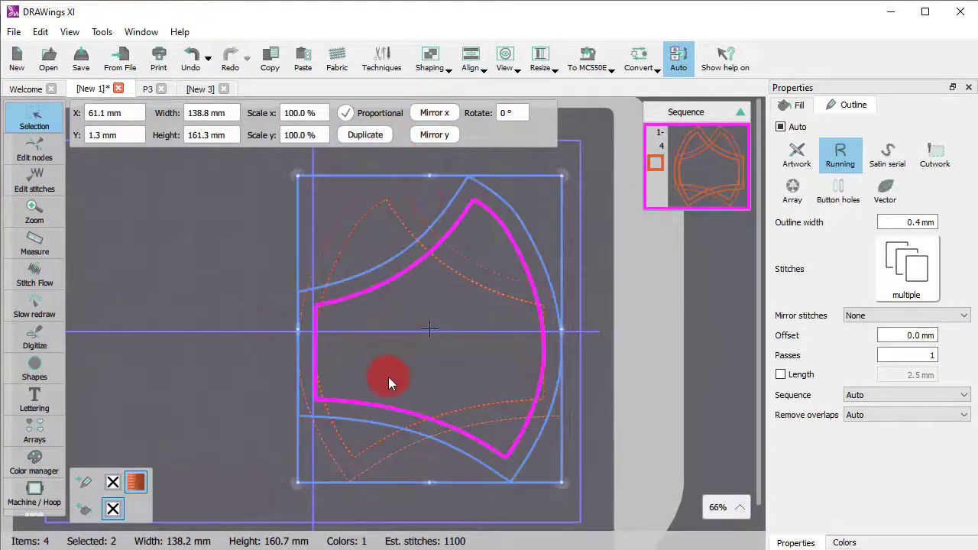
- Move the mirrored outlines into the hoop's left half, at about X -70 mm and Y 3 mm
{"action": "scroll", "coordinate": [388, 377], "scroll_direction": "down", "scroll_amount": 2}
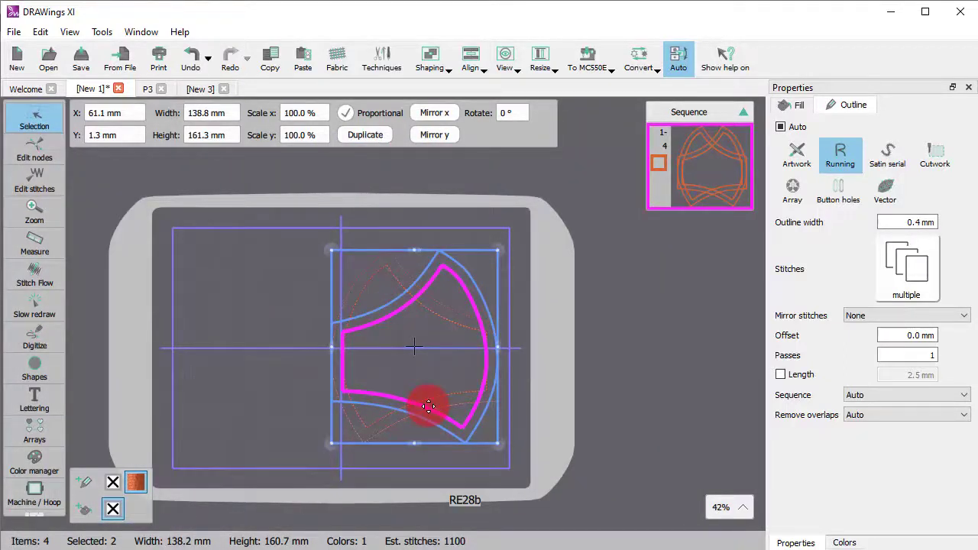
{"action": "left_click_drag", "start_coordinate": [428, 407], "coordinate": [272, 405]}
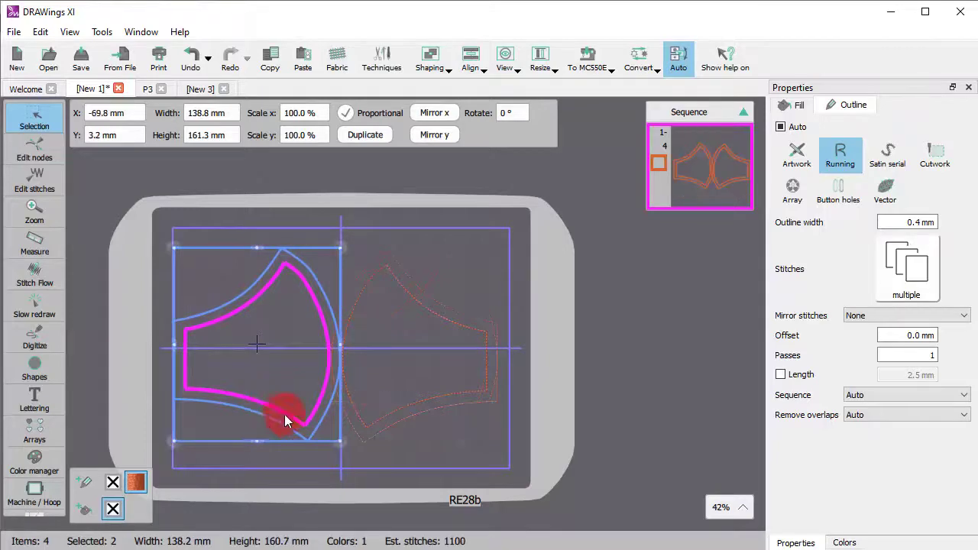
{"action": "scroll", "coordinate": [182, 324], "scroll_direction": "down", "scroll_amount": 3}
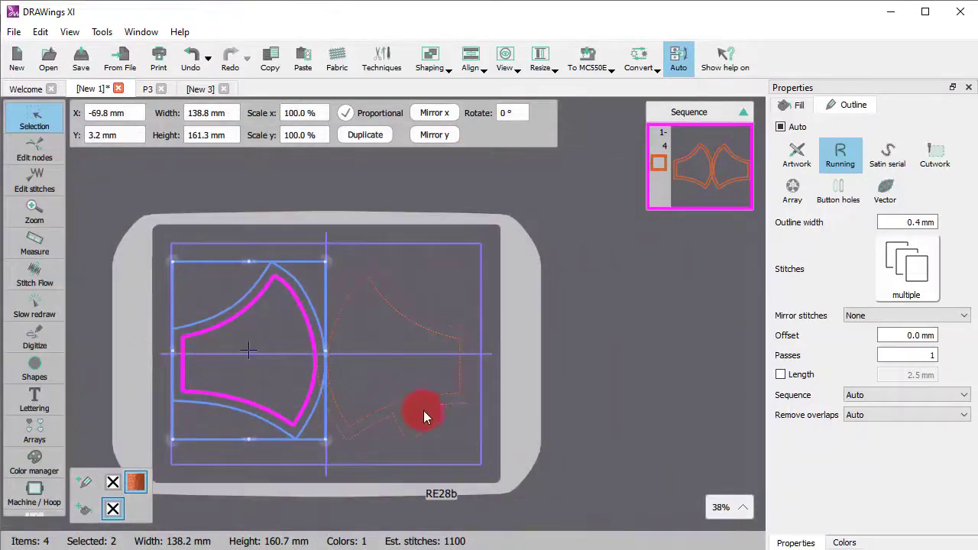
- Select the two original outlines and nudge them right to about X 70 mm, keeping them inside the hoop's work area
{"action": "left_click", "coordinate": [425, 407]}
{"action": "left_click", "coordinate": [421, 397], "text": "ctrl"}
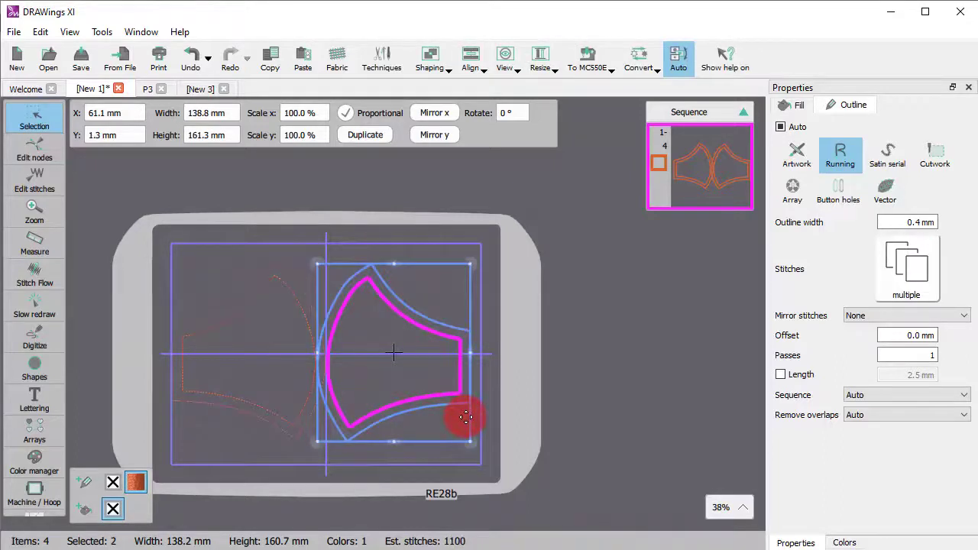
{"action": "key", "text": "Right"}
{"action": "key", "text": "Right"}
{"action": "key", "text": "Right"}
{"action": "key", "text": "Right"}
{"action": "key", "text": "Right"}
{"action": "key", "text": "Right"}
{"action": "key", "text": "Right"}
{"action": "key", "text": "Right"}
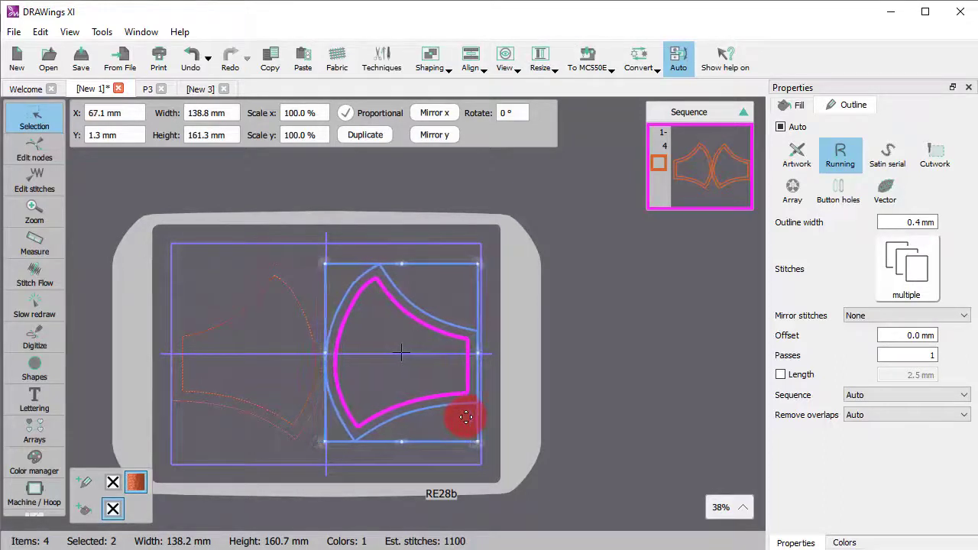
{"action": "key", "text": "Right"}
{"action": "key", "text": "Right"}
{"action": "key", "text": "Right"}
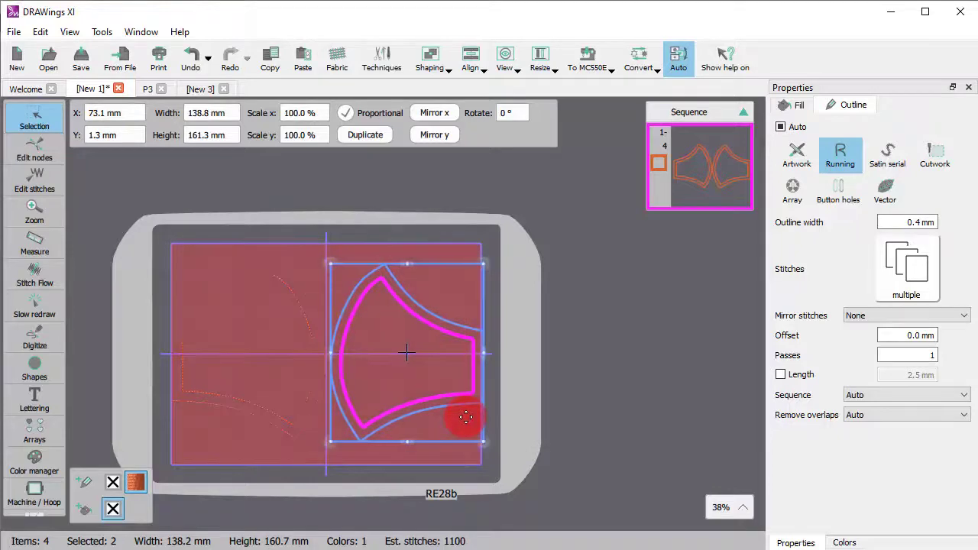
{"action": "key", "text": "Left"}
{"action": "key", "text": "Left"}
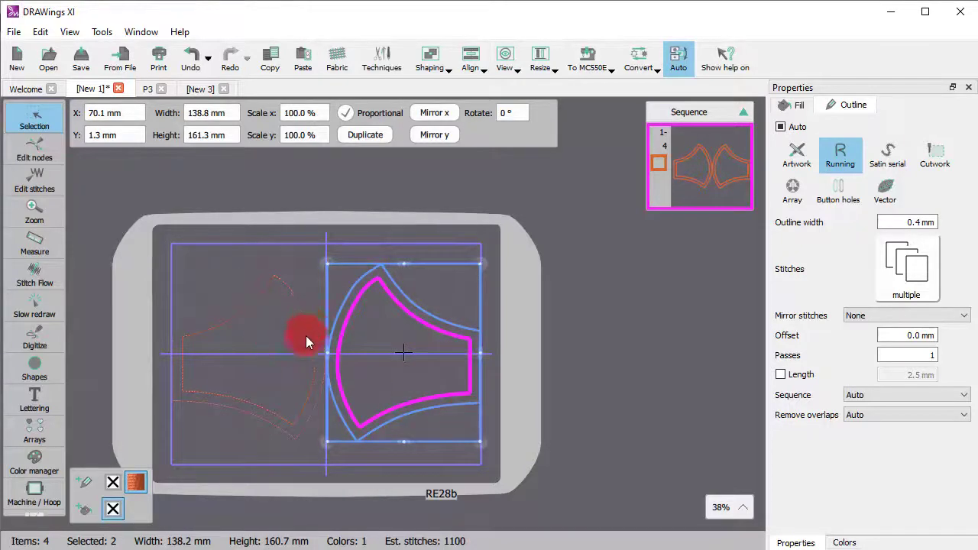
- Undo the last rearrangement of the two mask pieces in the hoop
{"action": "scroll", "coordinate": [306, 341], "scroll_direction": "up", "scroll_amount": 8}
{"action": "left_click", "coordinate": [469, 432]}
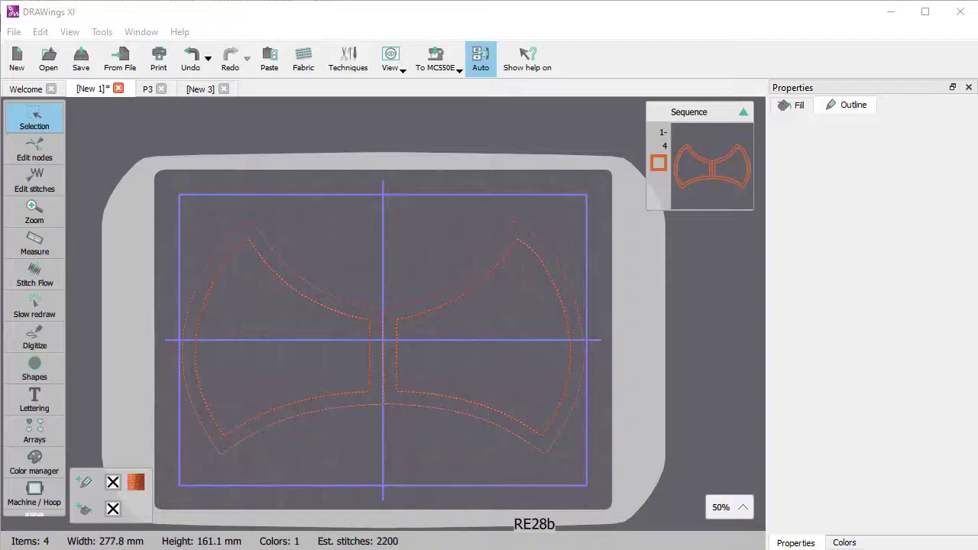
{"action": "key", "text": "ctrl+z"}
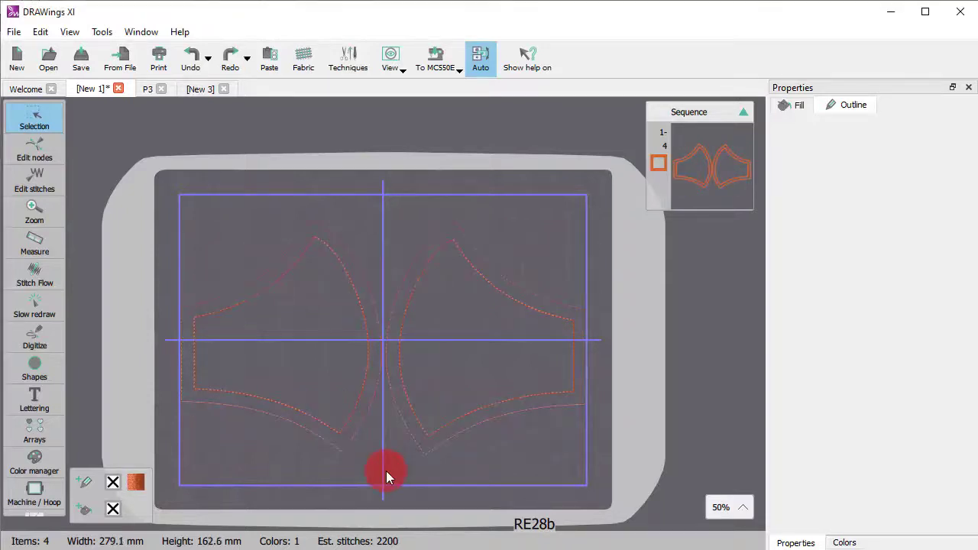
- Ungroup the left mask piece so its inner outline and outer border become separate objects
{"action": "left_click", "coordinate": [354, 392]}
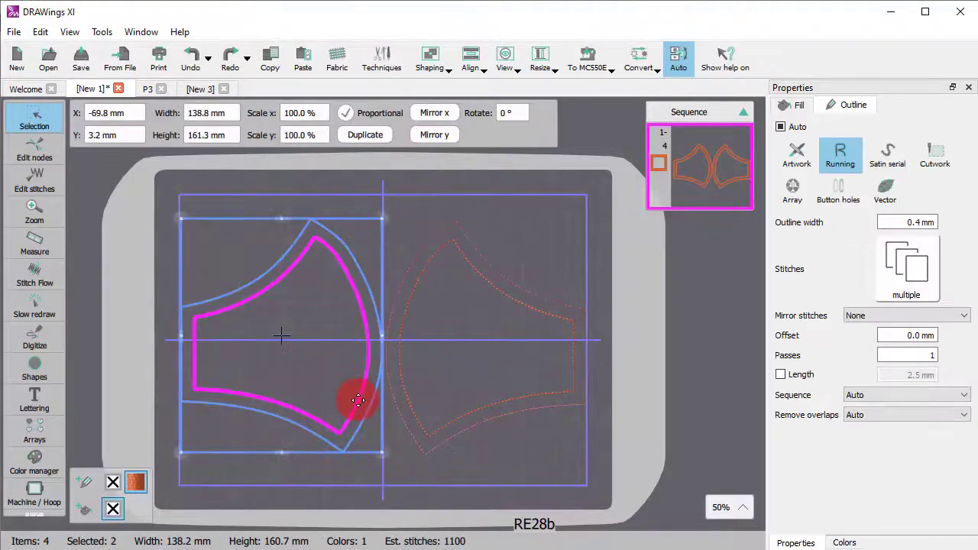
{"action": "right_click", "coordinate": [337, 258]}
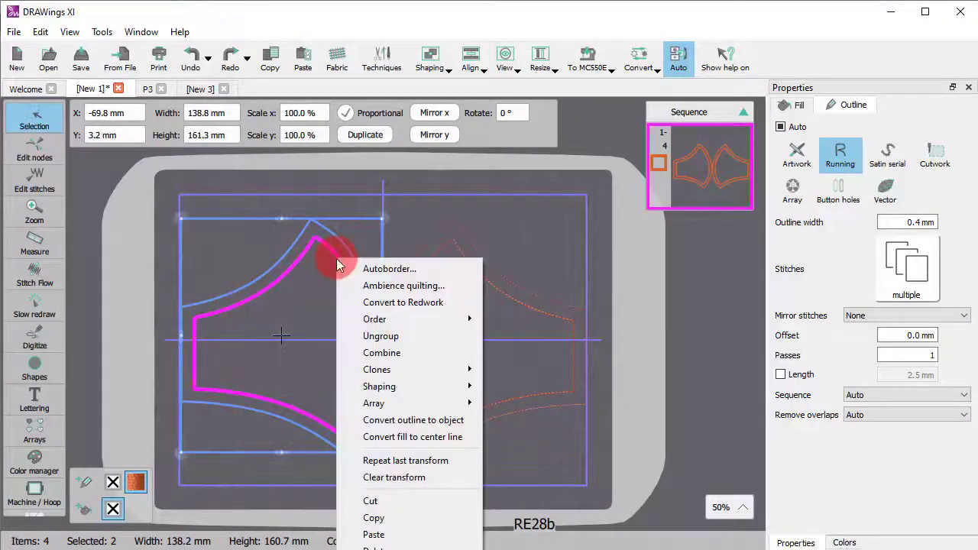
{"action": "left_click", "coordinate": [340, 361]}
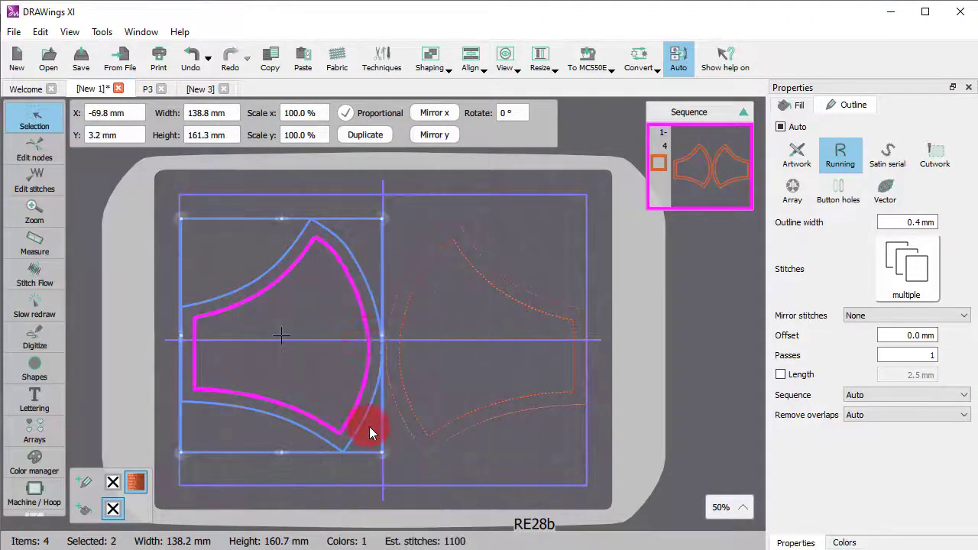
{"action": "left_click", "coordinate": [394, 439]}
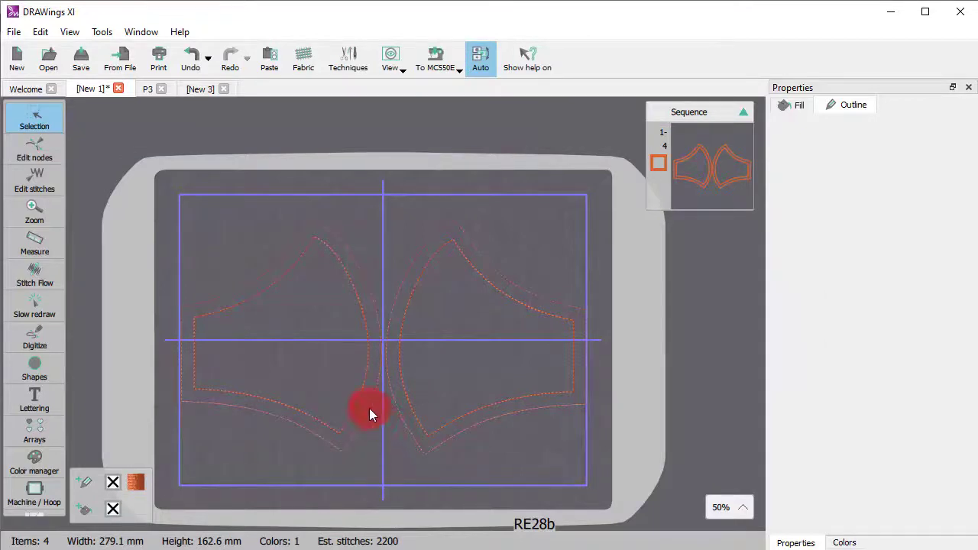
- Select the outer borders of both mask pieces and set their running stitch length to 5 mm
{"action": "left_click", "coordinate": [340, 448]}
{"action": "left_click", "coordinate": [427, 450], "text": "shift"}
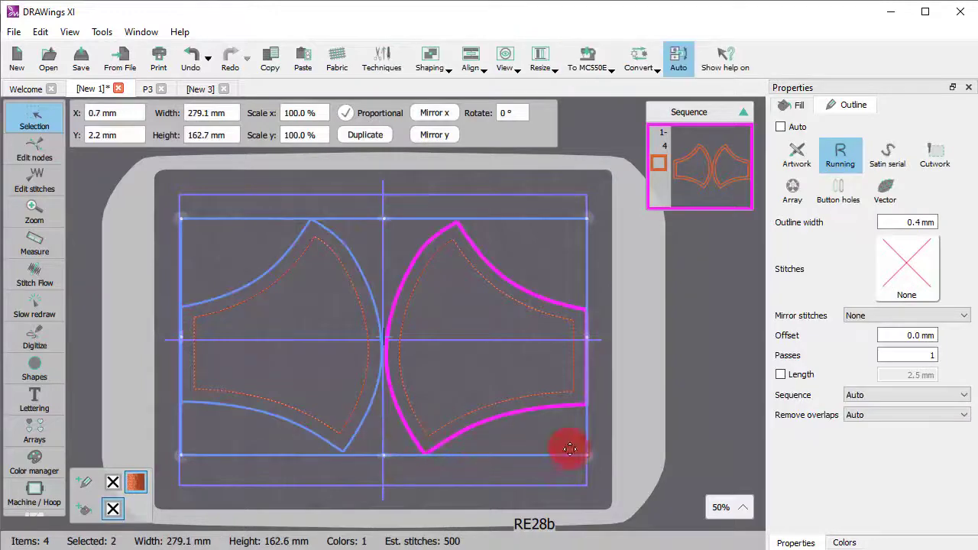
{"action": "left_click", "coordinate": [800, 375]}
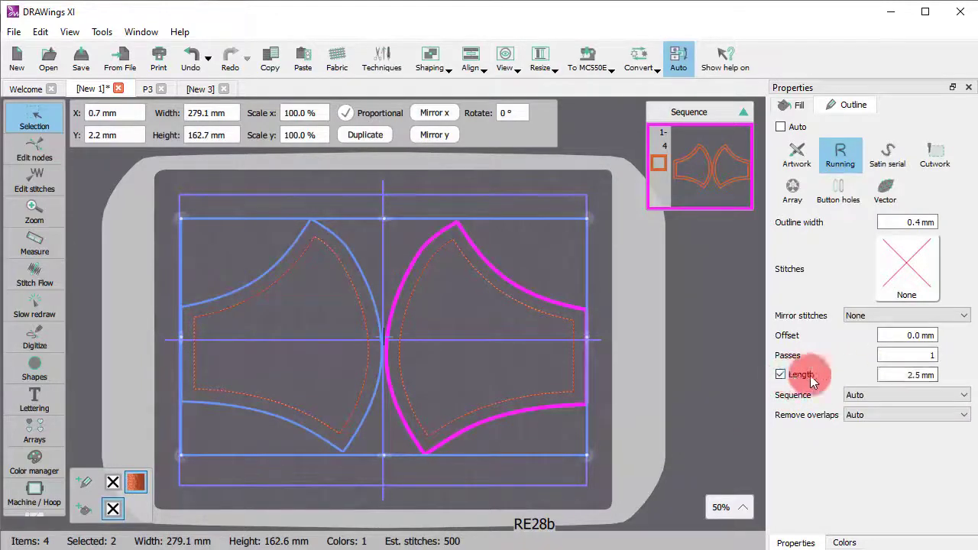
{"action": "left_click_drag", "start_coordinate": [880, 375], "coordinate": [967, 375]}
{"action": "type", "text": "5"}
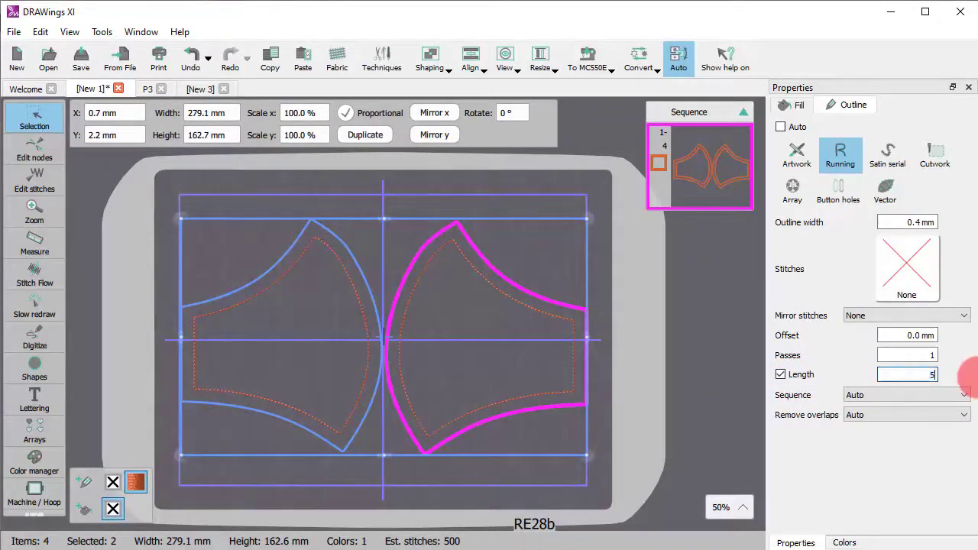
{"action": "left_click", "coordinate": [748, 379]}
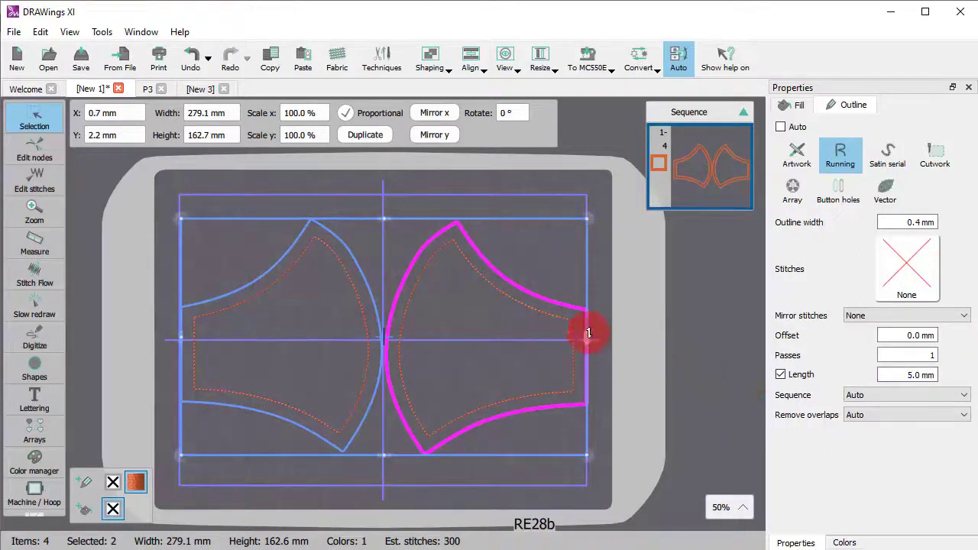
- Select the inner outlines of both mask pieces and change their outline type from Running to Artwork
{"action": "left_click", "coordinate": [559, 317]}
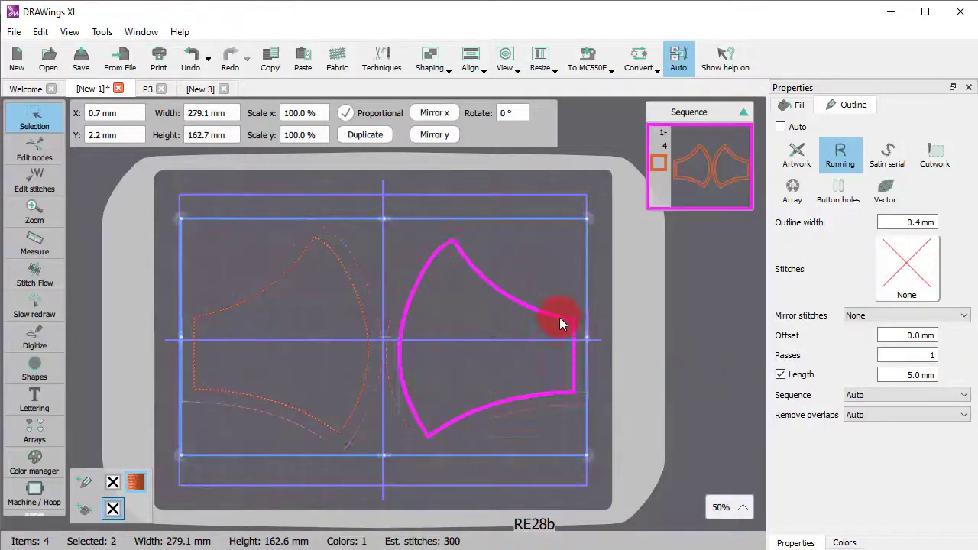
{"action": "left_click", "coordinate": [352, 295], "text": "shift"}
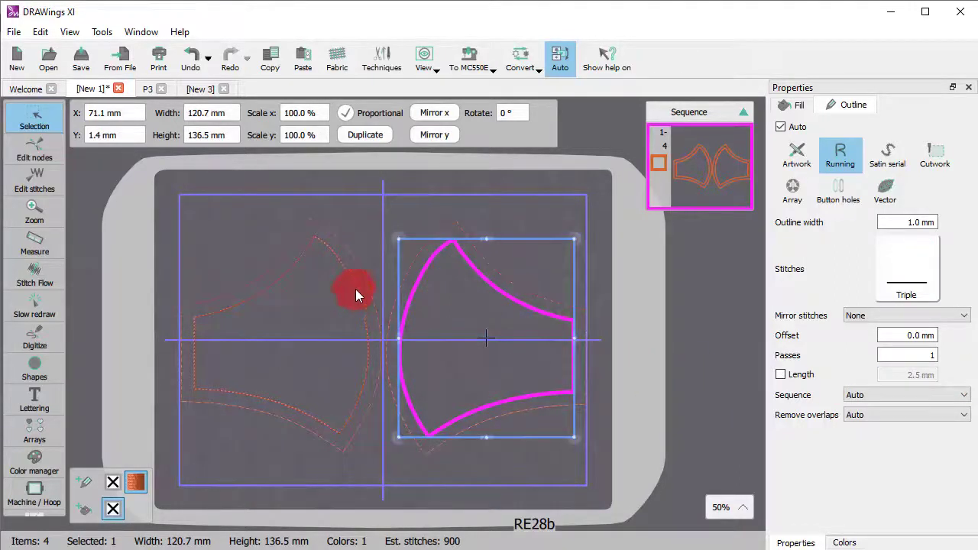
{"action": "left_click", "coordinate": [797, 157]}
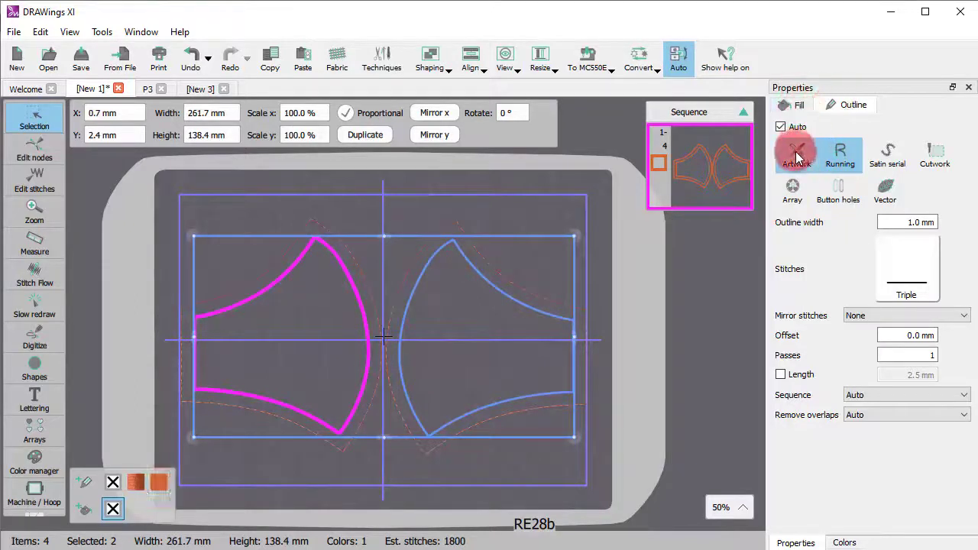
{"action": "left_click", "coordinate": [463, 462]}
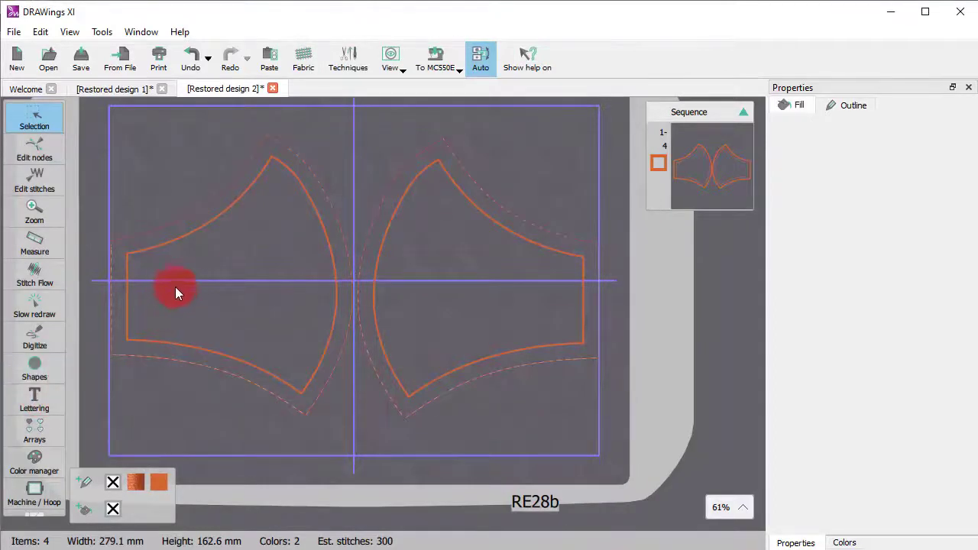
- Add two separate lettering objects, "Trick or" and "Treat" beneath it, inside the left mask piece
{"action": "left_click", "coordinate": [34, 398]}
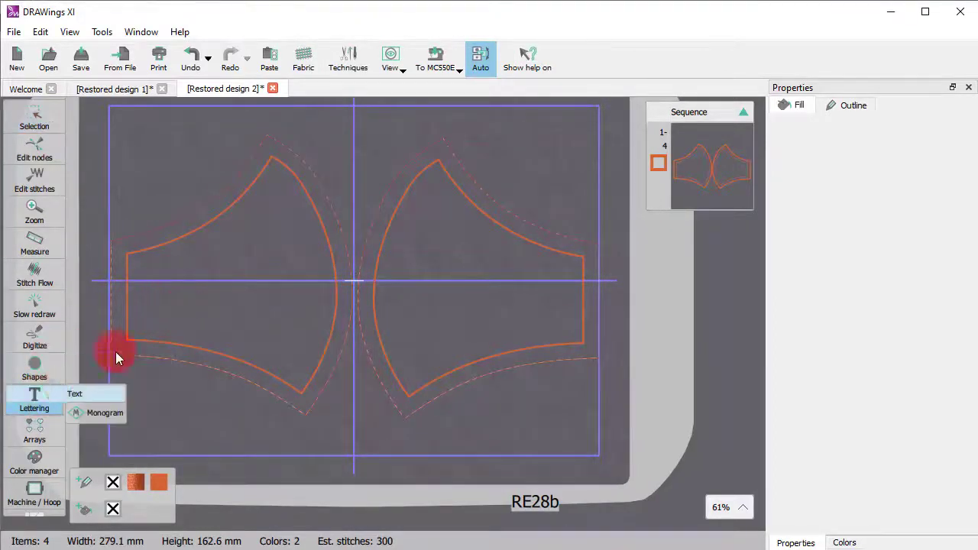
{"action": "left_click", "coordinate": [194, 312]}
{"action": "type", "text": "Trick"}
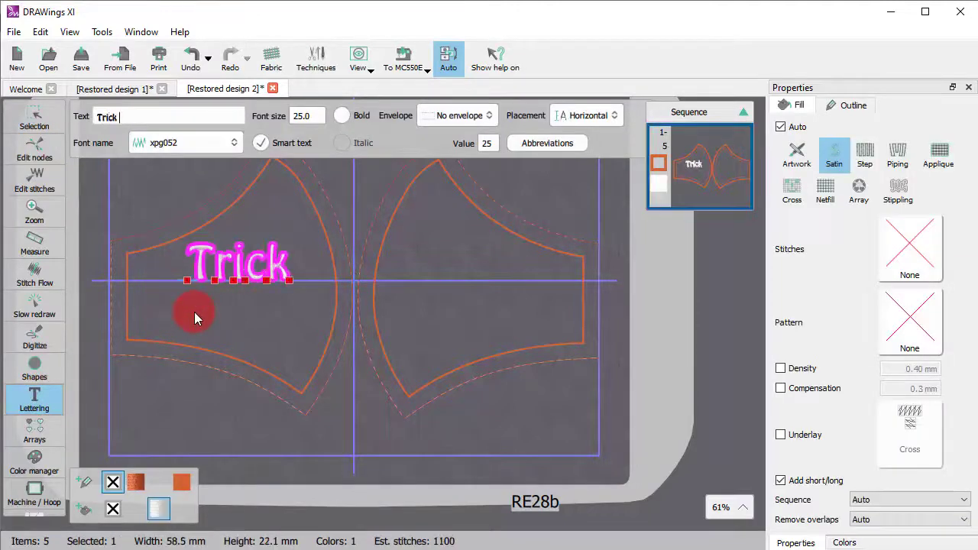
{"action": "type", "text": " or"}
{"action": "left_click", "coordinate": [204, 315]}
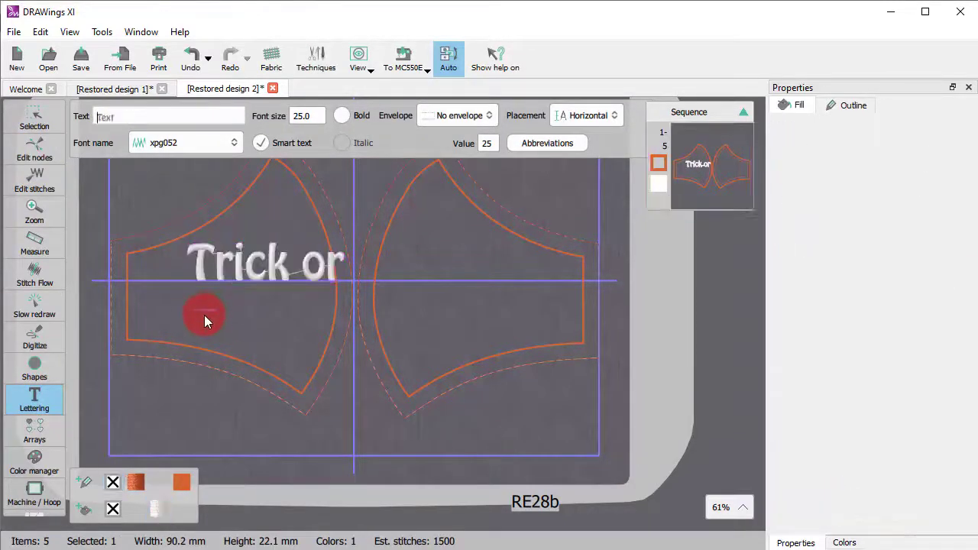
{"action": "type", "text": "Treat"}
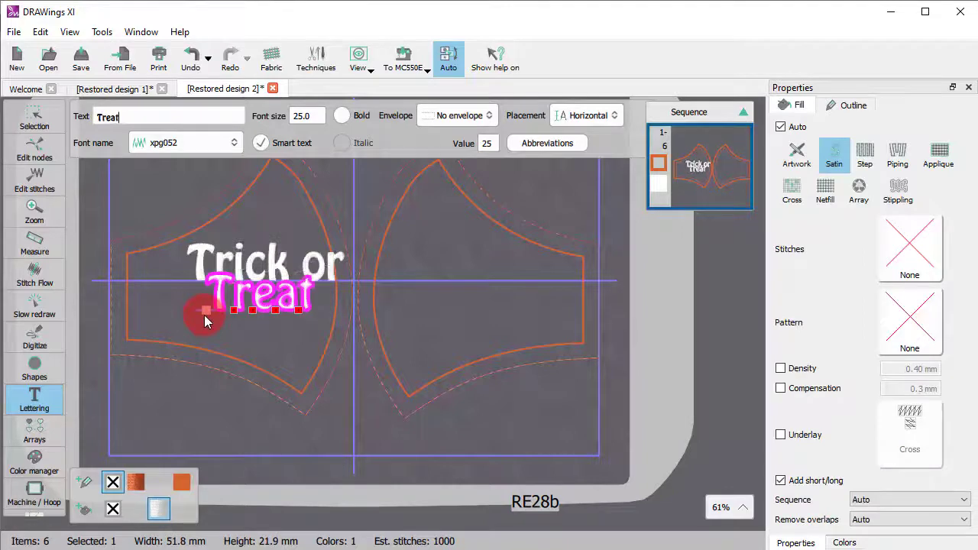
- Set the "Trick or" text's placement to On line segment and slope it upward along the left mask piece's upper edge
{"action": "left_click", "coordinate": [39, 120]}
{"action": "left_click", "coordinate": [206, 264]}
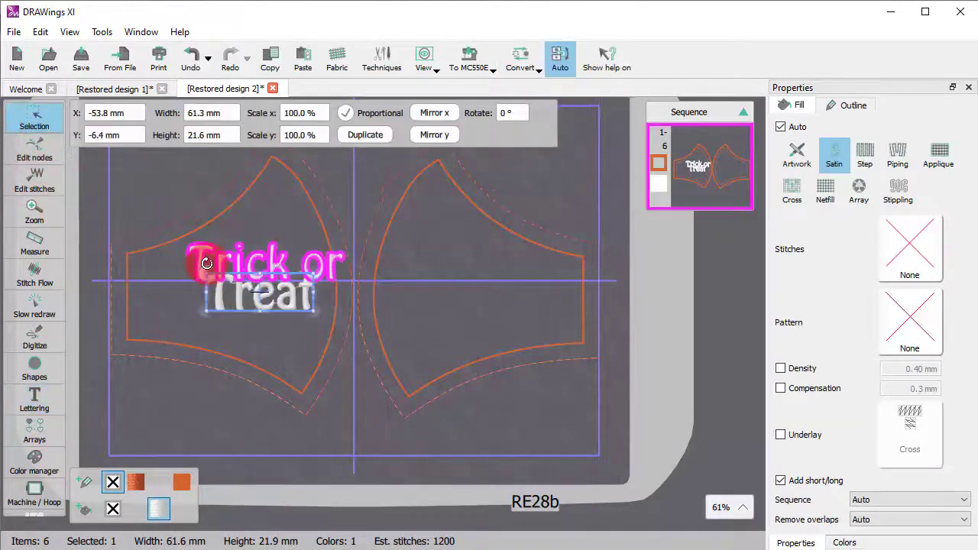
{"action": "left_click", "coordinate": [35, 398]}
{"action": "left_click", "coordinate": [72, 393]}
{"action": "left_click", "coordinate": [609, 115]}
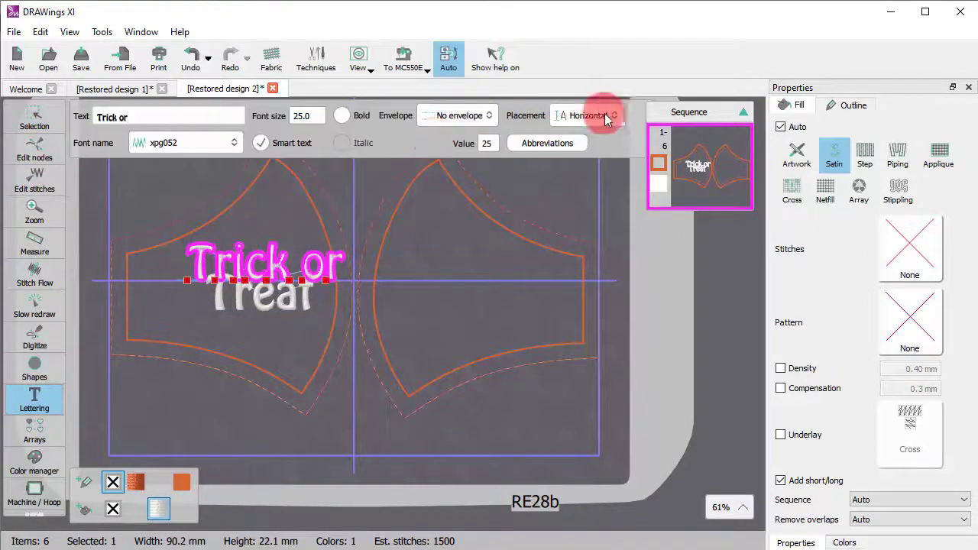
{"action": "left_click", "coordinate": [611, 163]}
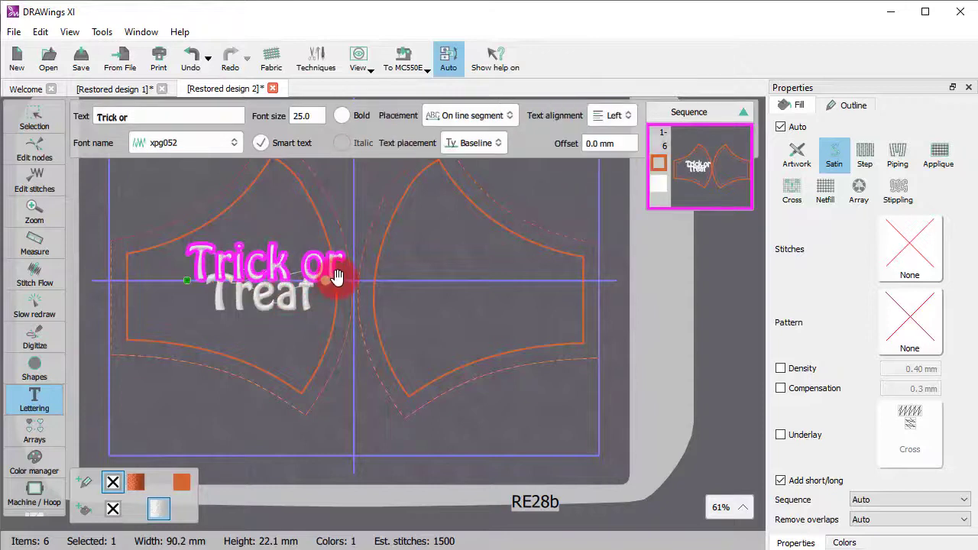
{"action": "left_click", "coordinate": [285, 209]}
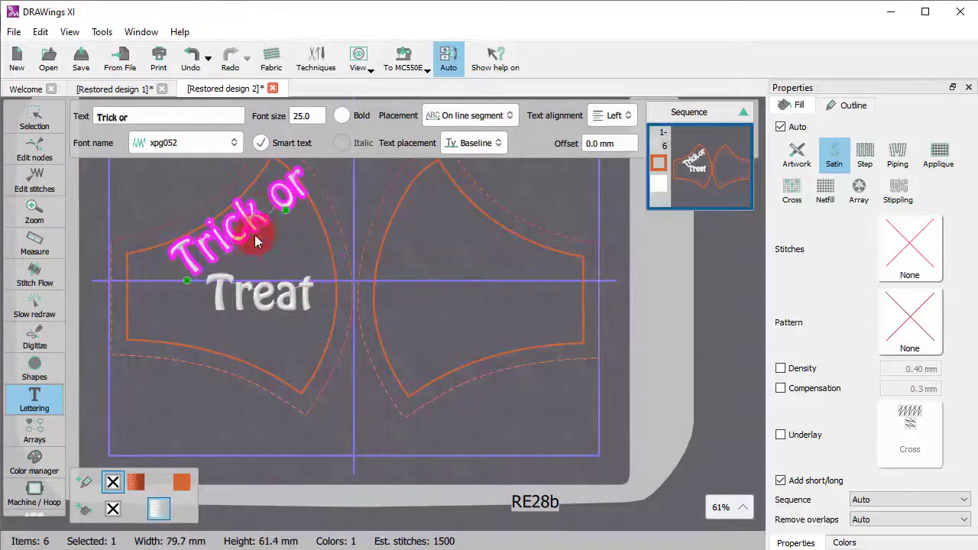
{"action": "left_click_drag", "start_coordinate": [187, 281], "coordinate": [177, 300]}
{"action": "left_click_drag", "start_coordinate": [285, 209], "coordinate": [302, 223]}
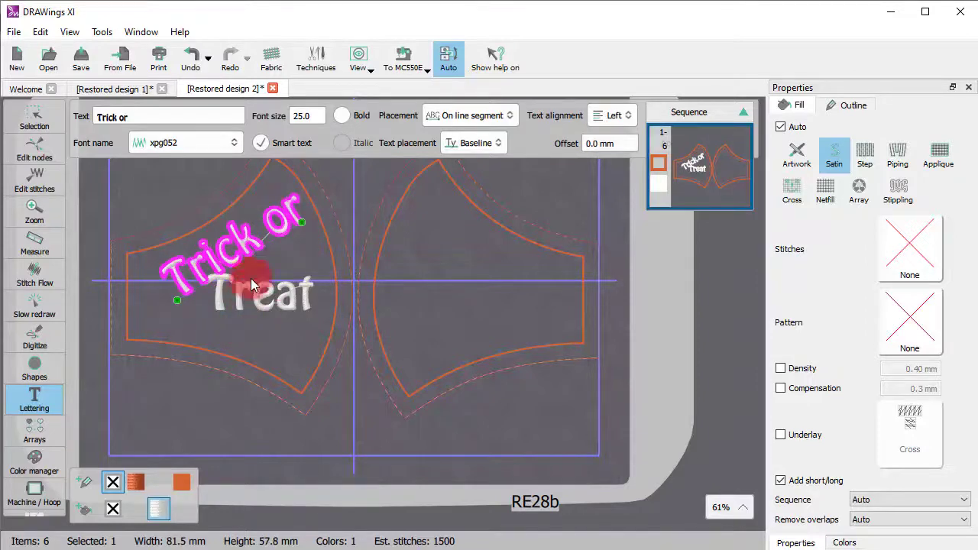
{"action": "left_click_drag", "start_coordinate": [237, 233], "coordinate": [236, 227]}
- Set the "Treat" text's placement to On line segment, slope it parallel to "Trick or" and position it just below
{"action": "left_click", "coordinate": [240, 305]}
{"action": "left_click", "coordinate": [32, 367]}
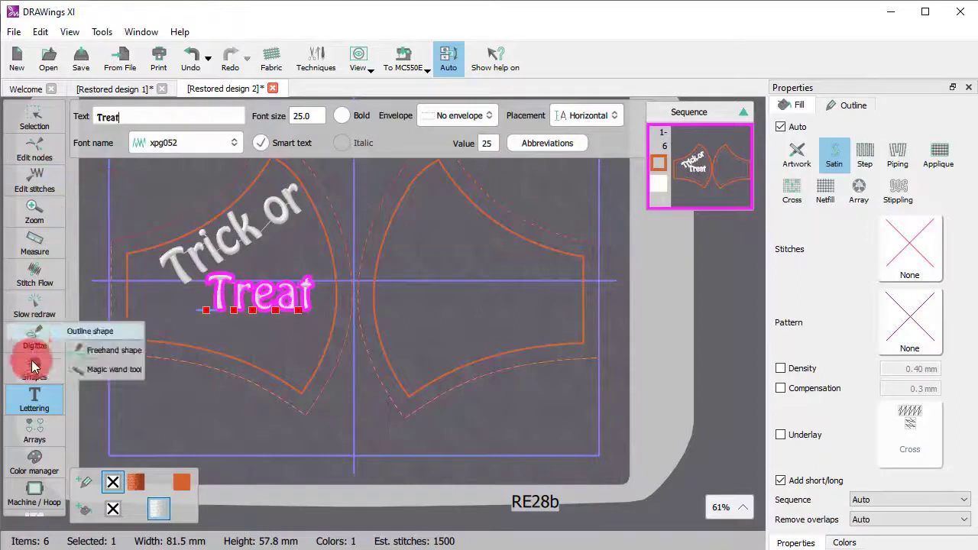
{"action": "left_click", "coordinate": [588, 116]}
{"action": "left_click", "coordinate": [575, 160]}
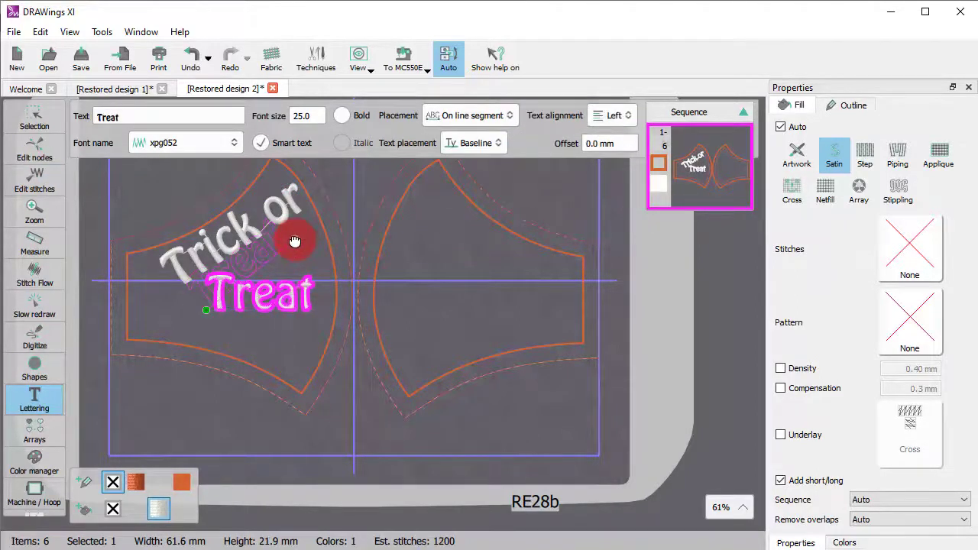
{"action": "left_click_drag", "start_coordinate": [295, 242], "coordinate": [295, 240]}
{"action": "left_click_drag", "start_coordinate": [234, 266], "coordinate": [260, 338]}
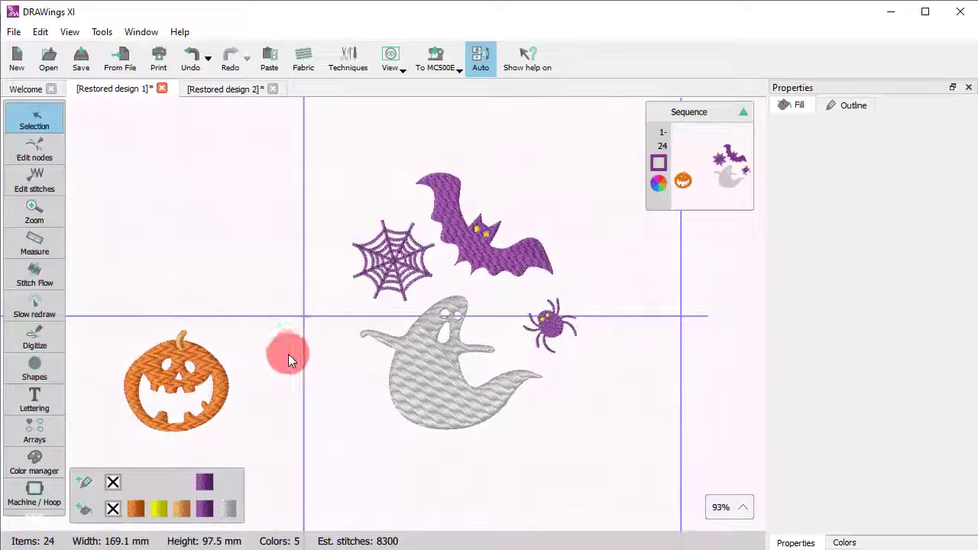
- Copy all the Halloween motifs from Restored design 1 and paste them onto the mask pieces in Restored design 2
{"action": "scroll", "coordinate": [270, 349], "scroll_direction": "down", "scroll_amount": 2}
{"action": "left_click_drag", "start_coordinate": [90, 182], "coordinate": [468, 417]}
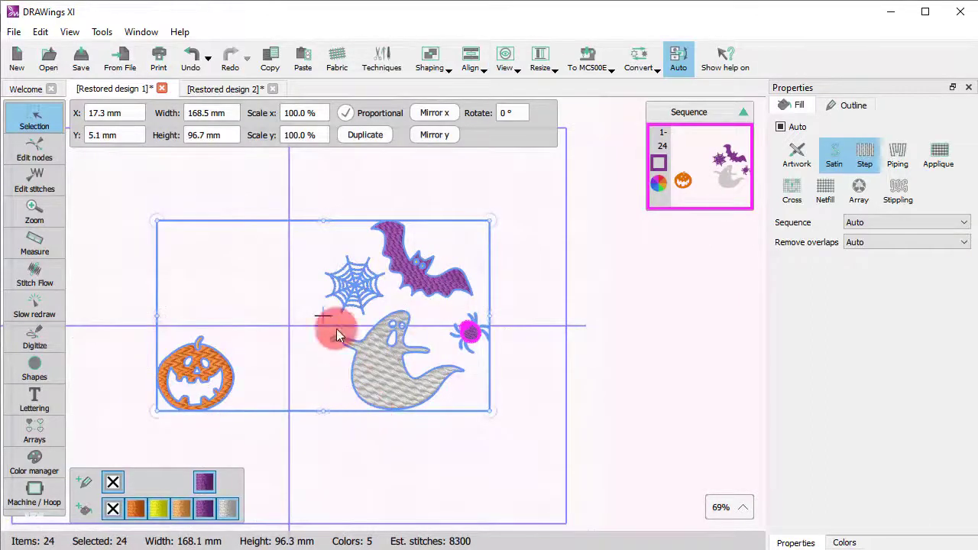
{"action": "left_click", "coordinate": [198, 90]}
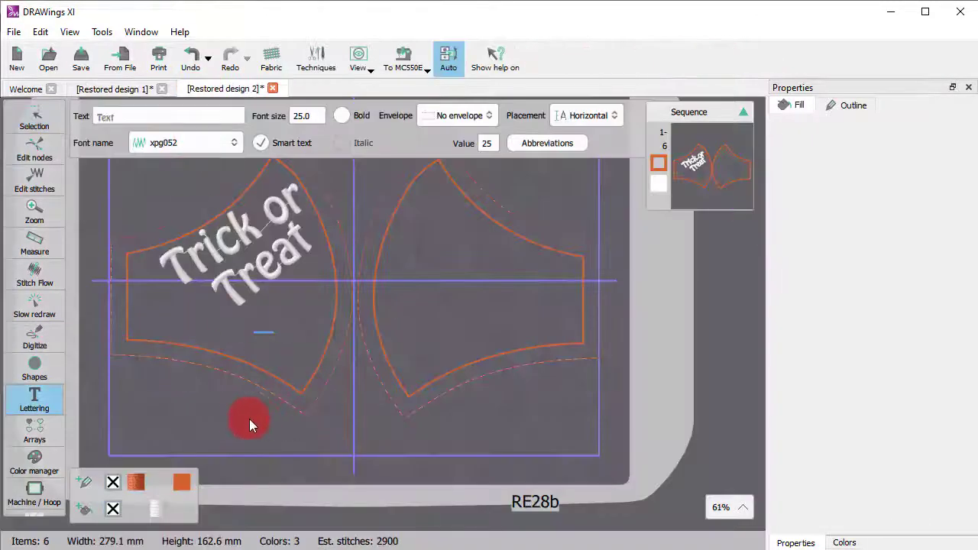
{"action": "left_click", "coordinate": [35, 118]}
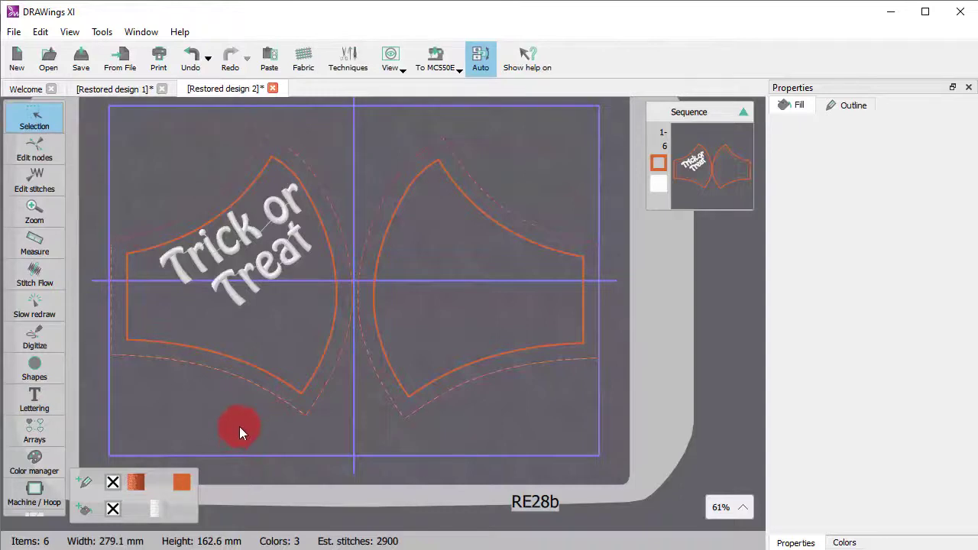
{"action": "key", "text": "ctrl+v"}
{"action": "left_click", "coordinate": [470, 424]}
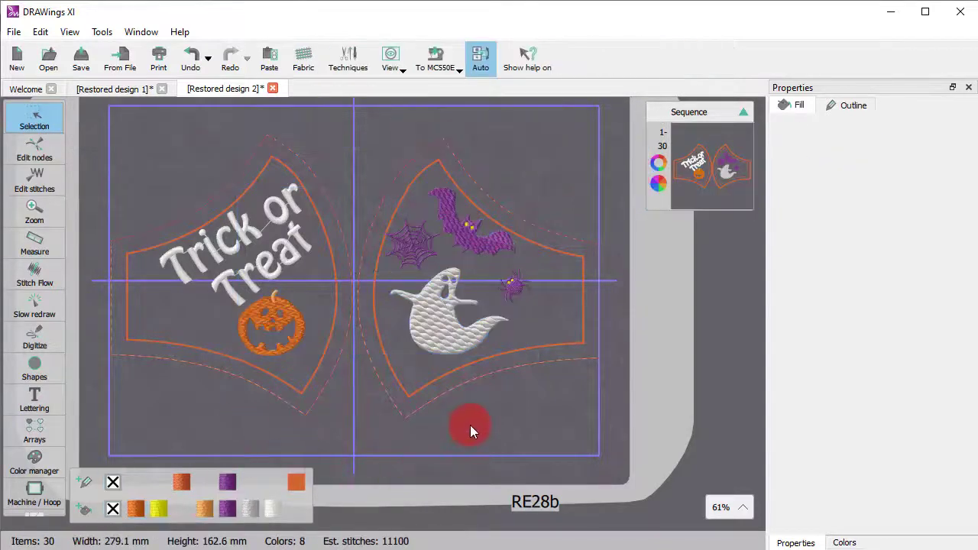
- Simulate the full stitch-out of the mask design with Slow redraw, fast-forwarding to the end, and return to selection mode
{"action": "scroll", "coordinate": [288, 326], "scroll_direction": "up", "scroll_amount": 1}
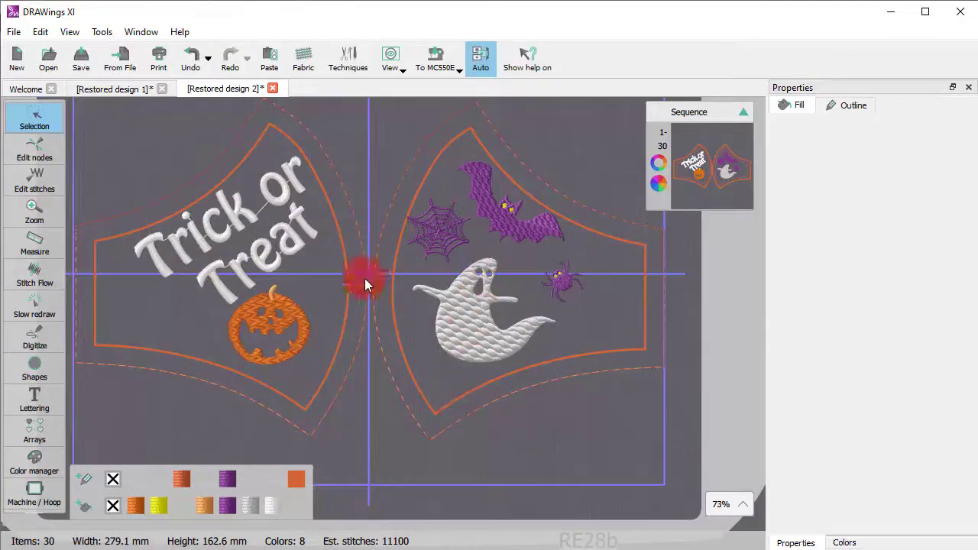
{"action": "left_click", "coordinate": [35, 307]}
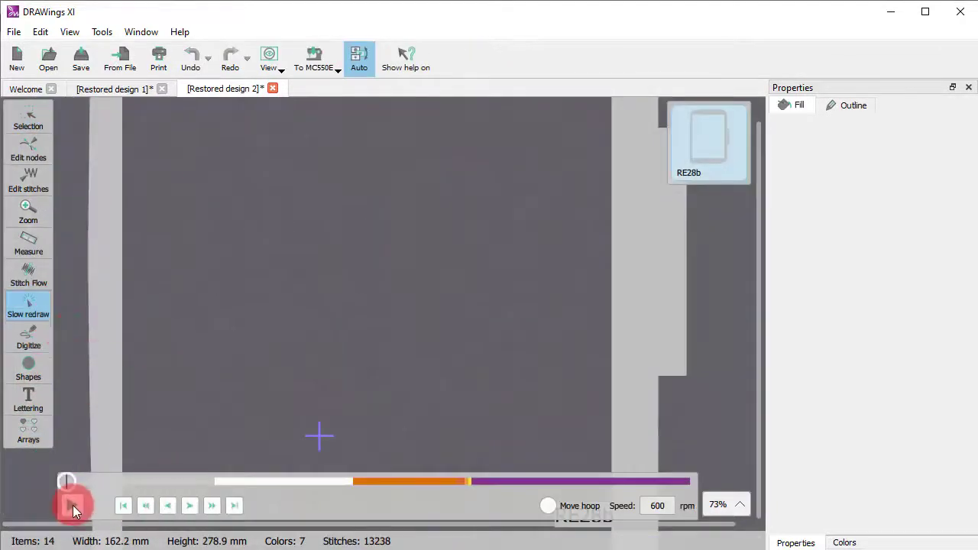
{"action": "left_click", "coordinate": [212, 504]}
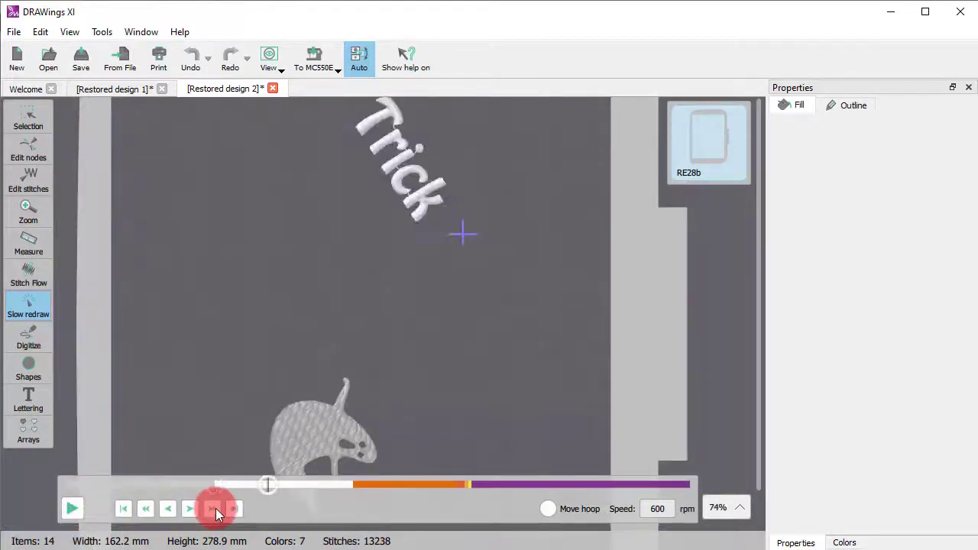
{"action": "scroll", "coordinate": [239, 398], "scroll_direction": "down", "scroll_amount": 5}
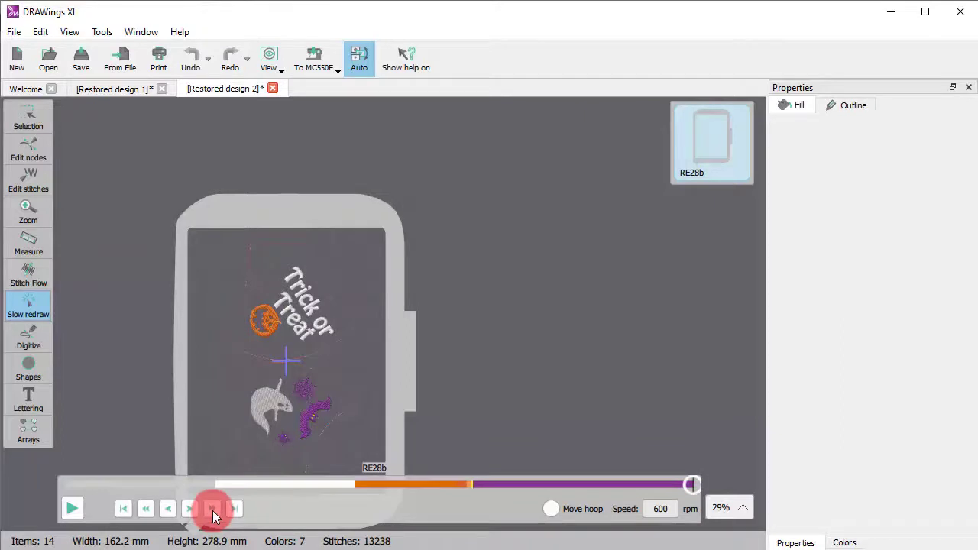
{"action": "left_click", "coordinate": [31, 122]}
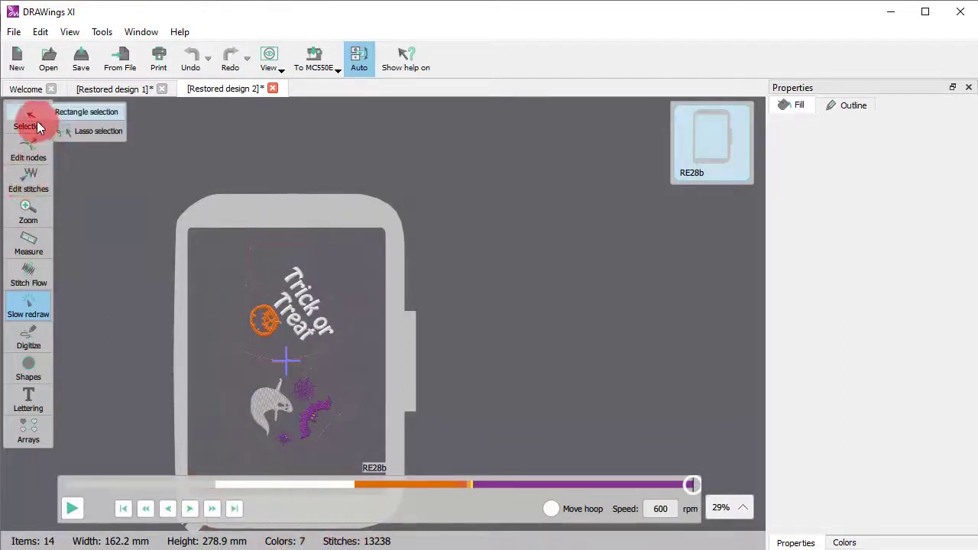
{"action": "left_click", "coordinate": [38, 124]}
- Open the MC550E transfer options to locate To USB Storage, and dismiss them
{"action": "left_click", "coordinate": [435, 61]}
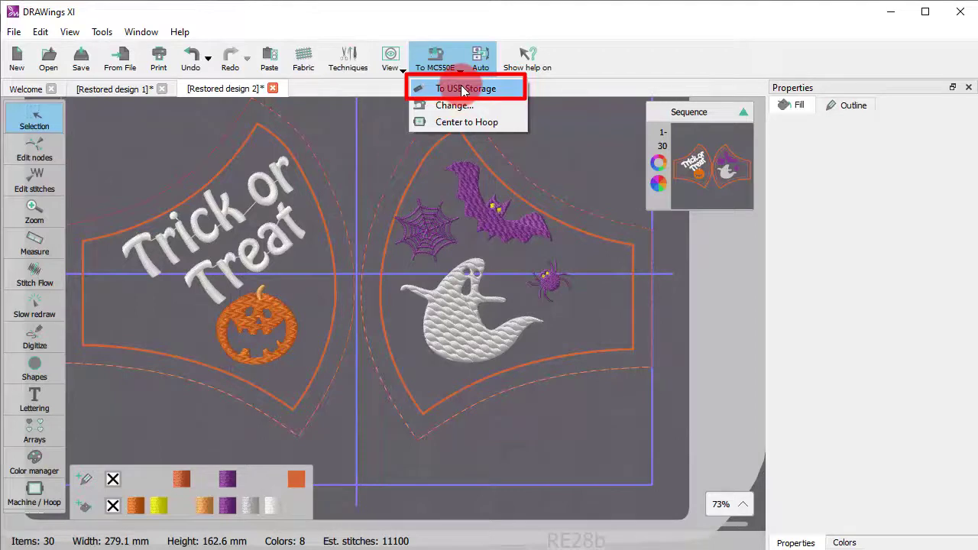
{"action": "left_click", "coordinate": [336, 451]}
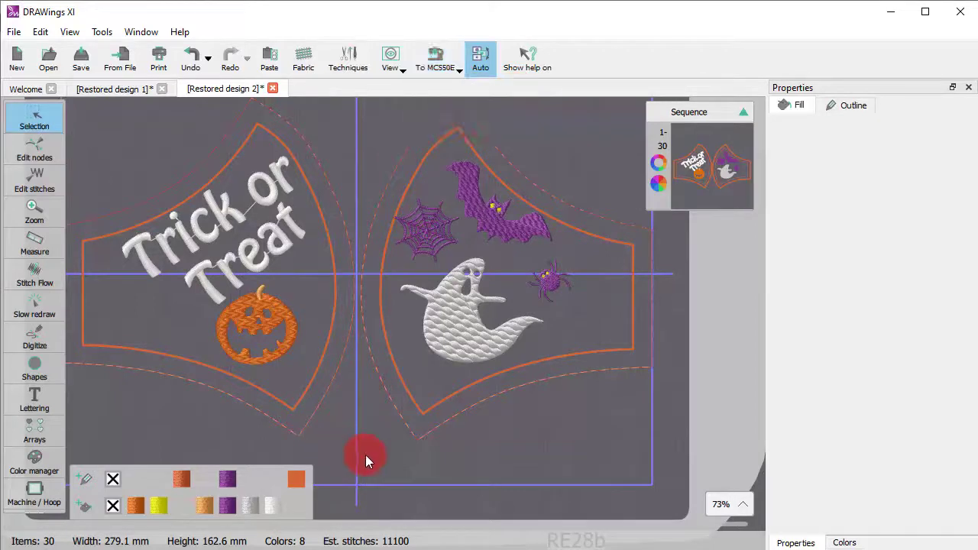